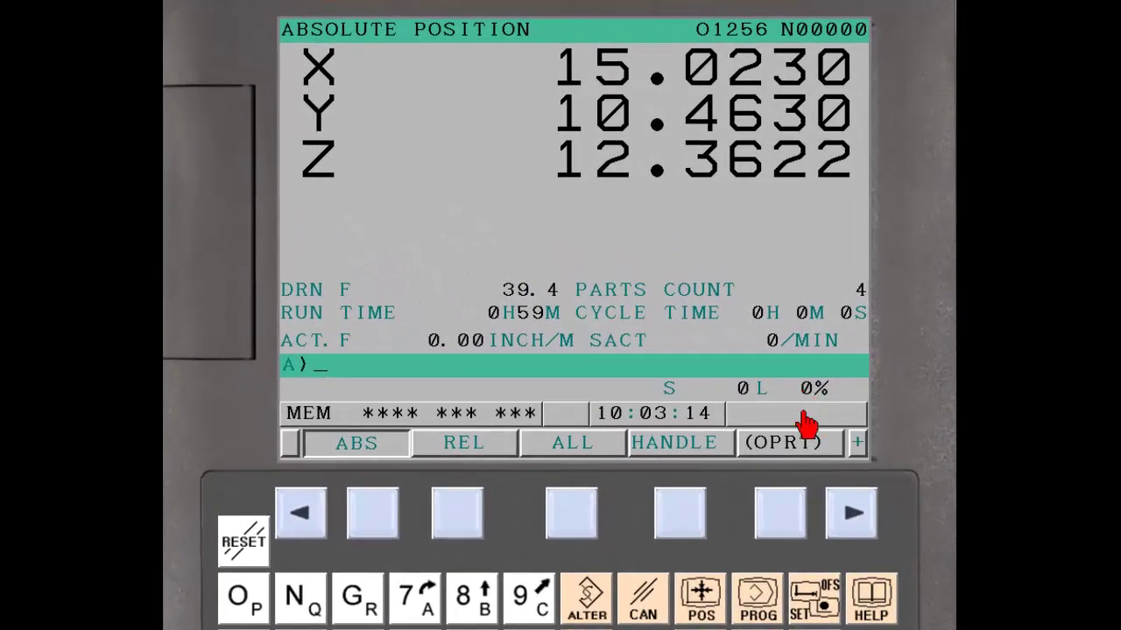
- Open the guard settings (operation confirmation) from the offset screen's additional functions
left_click(812, 615)
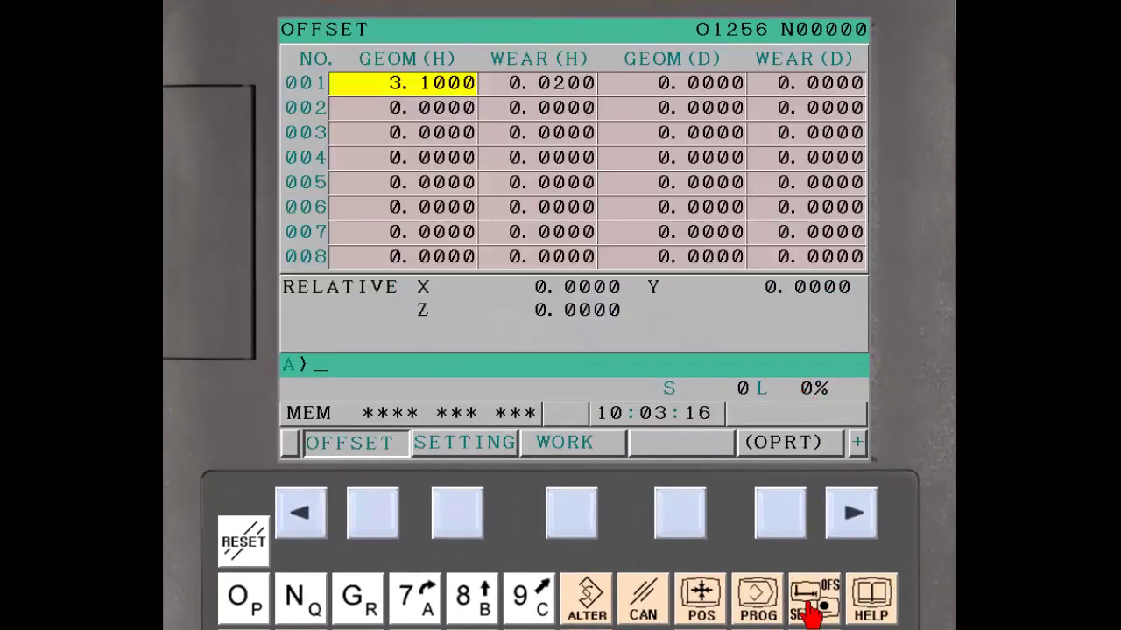
left_click(849, 516)
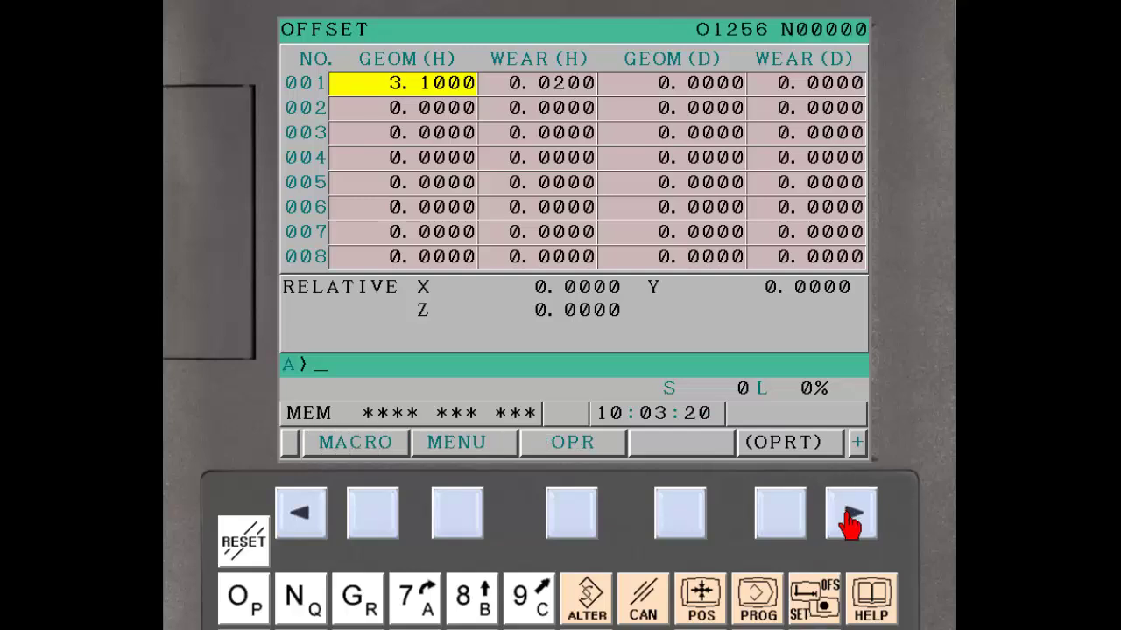
left_click(849, 517)
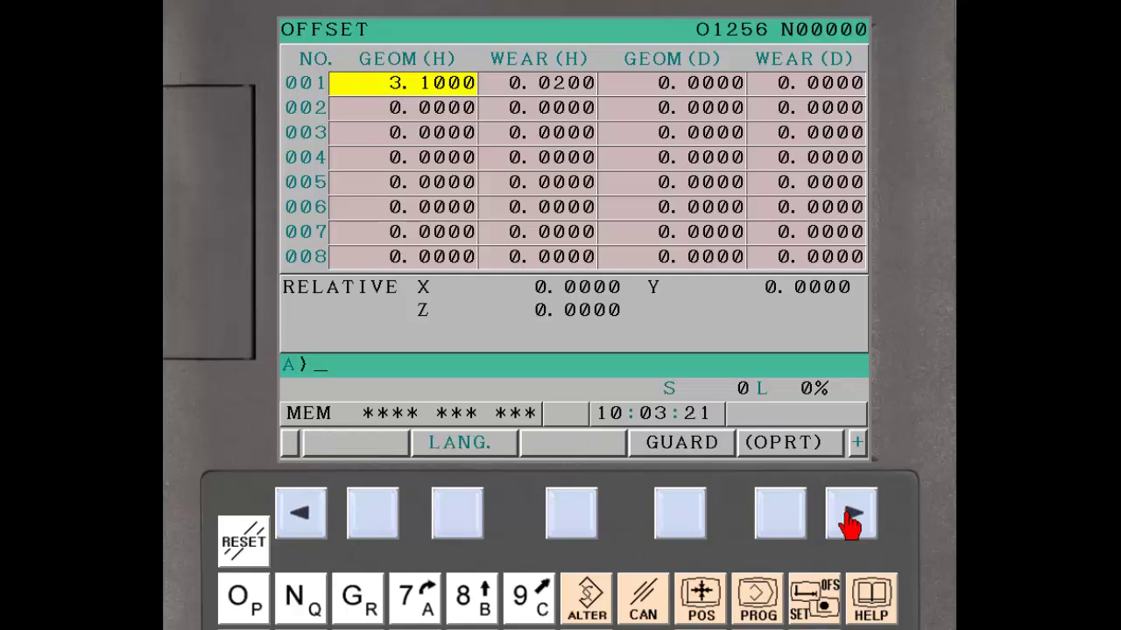
left_click(679, 534)
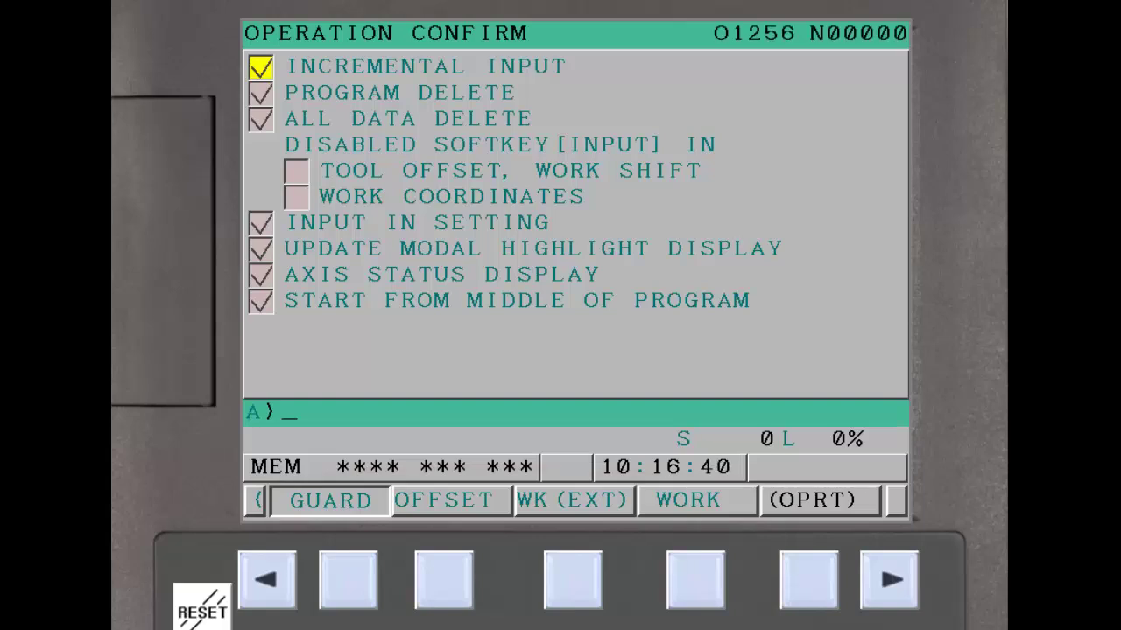
- View the input limit pages for tool offsets, external work coordinates and work coordinates in turn
left_click(449, 587)
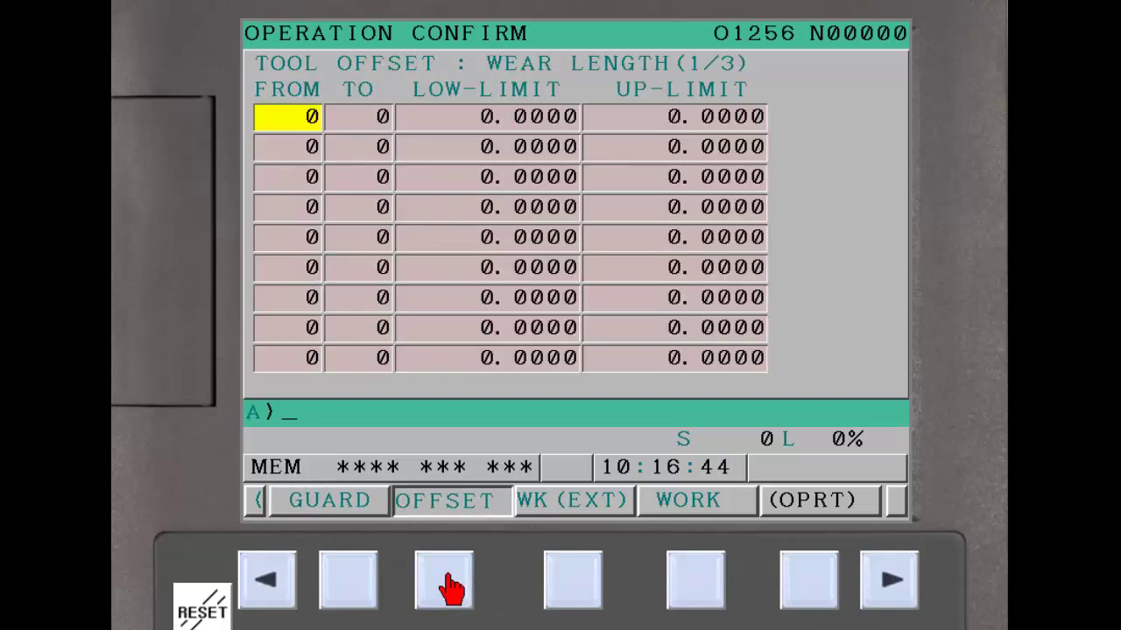
left_click(578, 600)
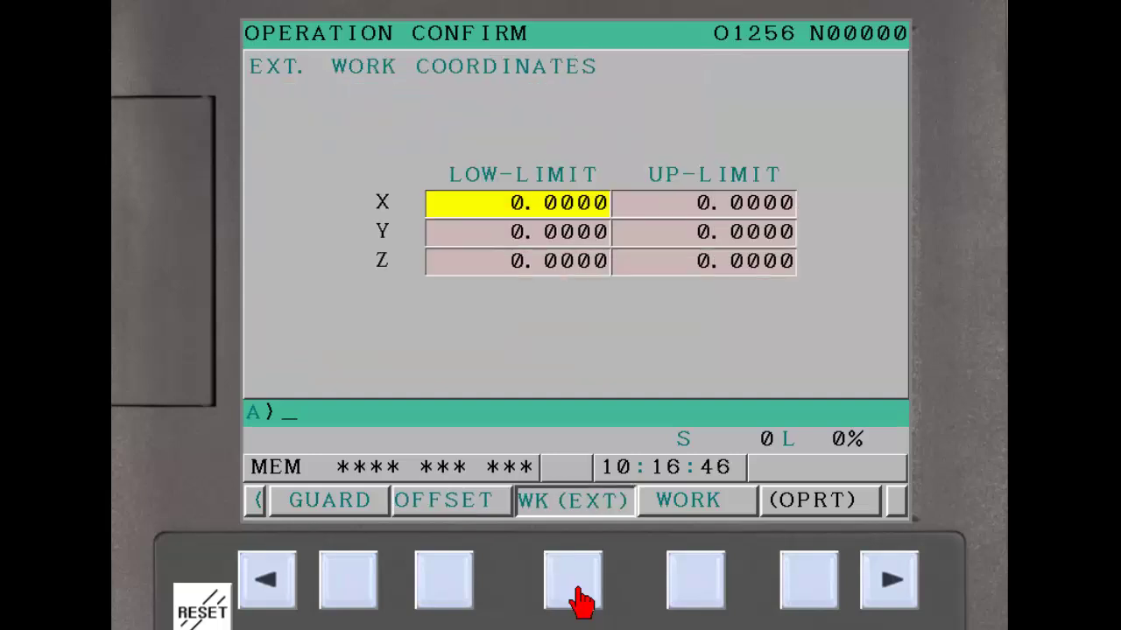
left_click(706, 583)
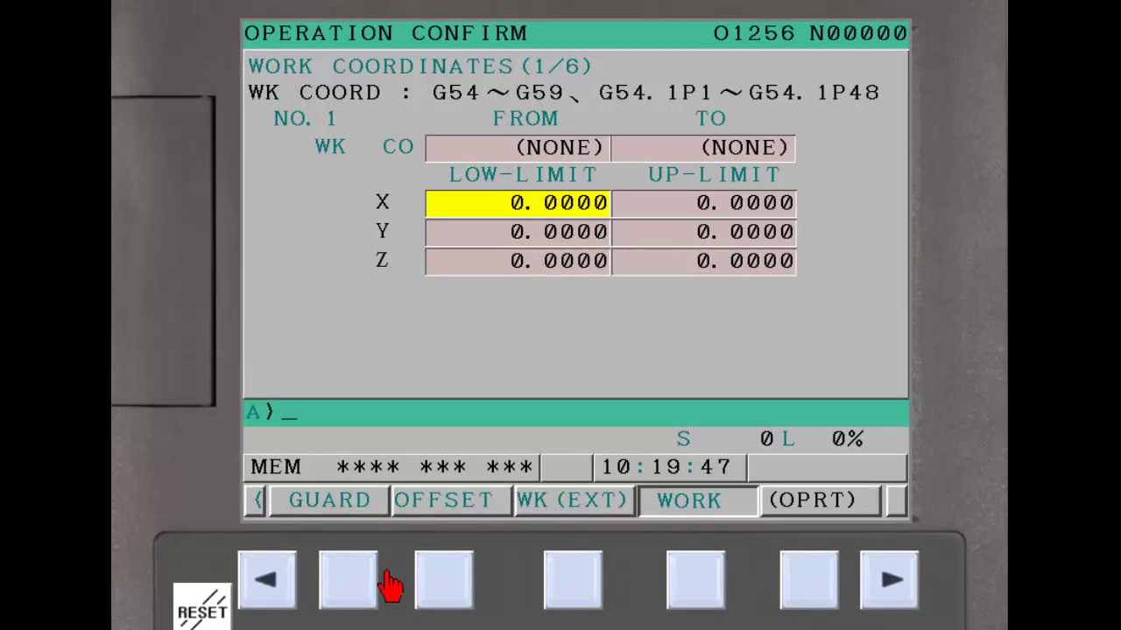
- Return to the tool offset limits and switch the table back and forth between geometry and wear
left_click(442, 595)
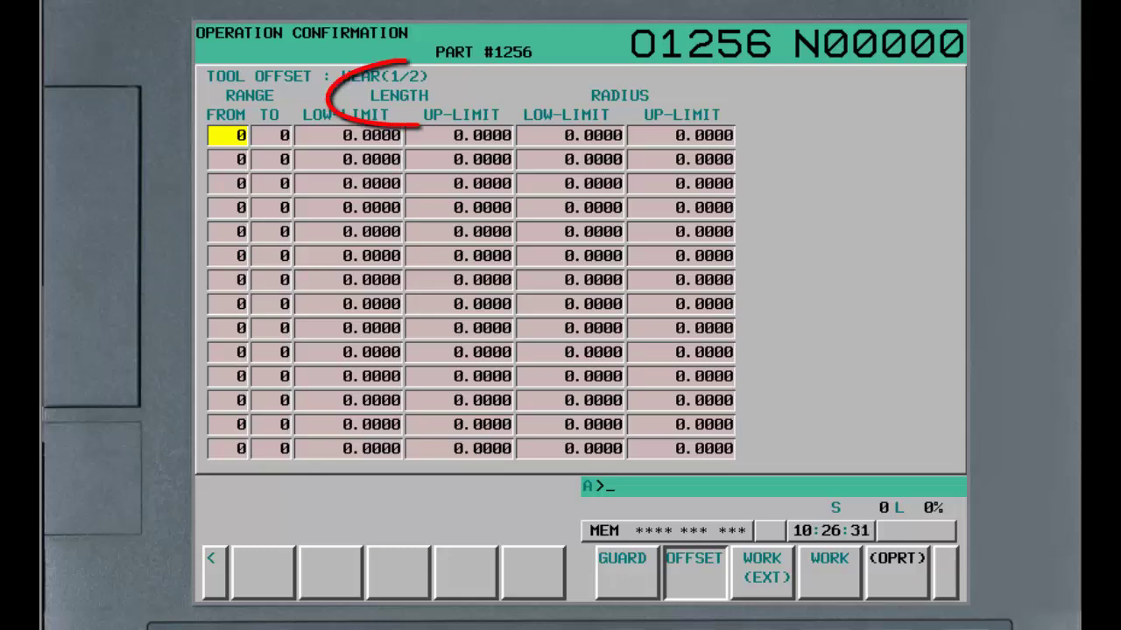
key("F10")
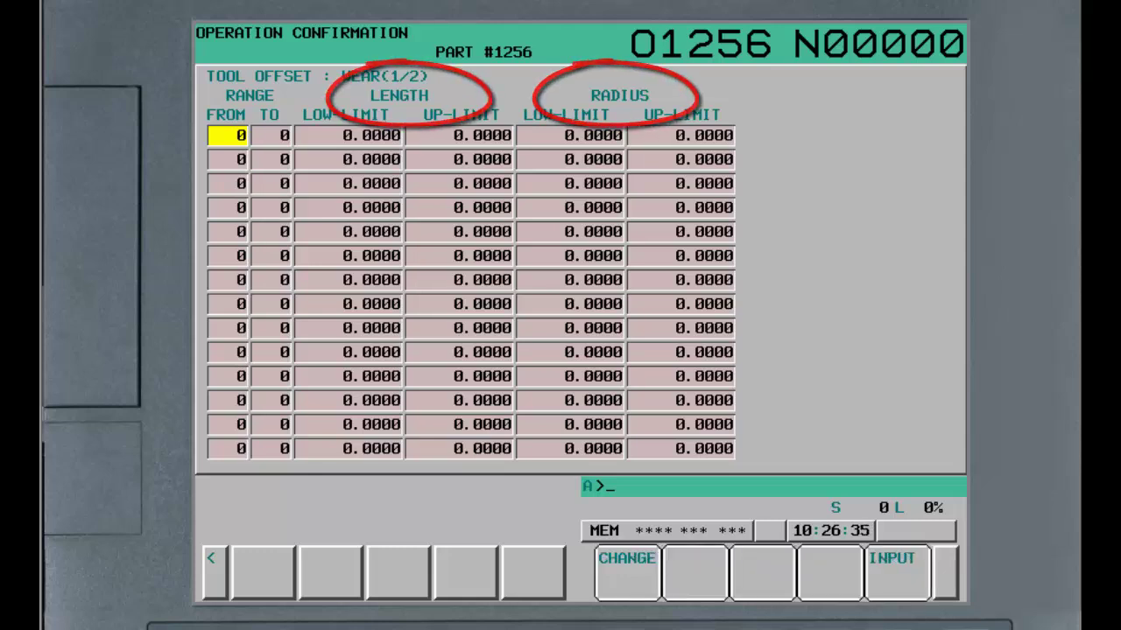
left_click(611, 622)
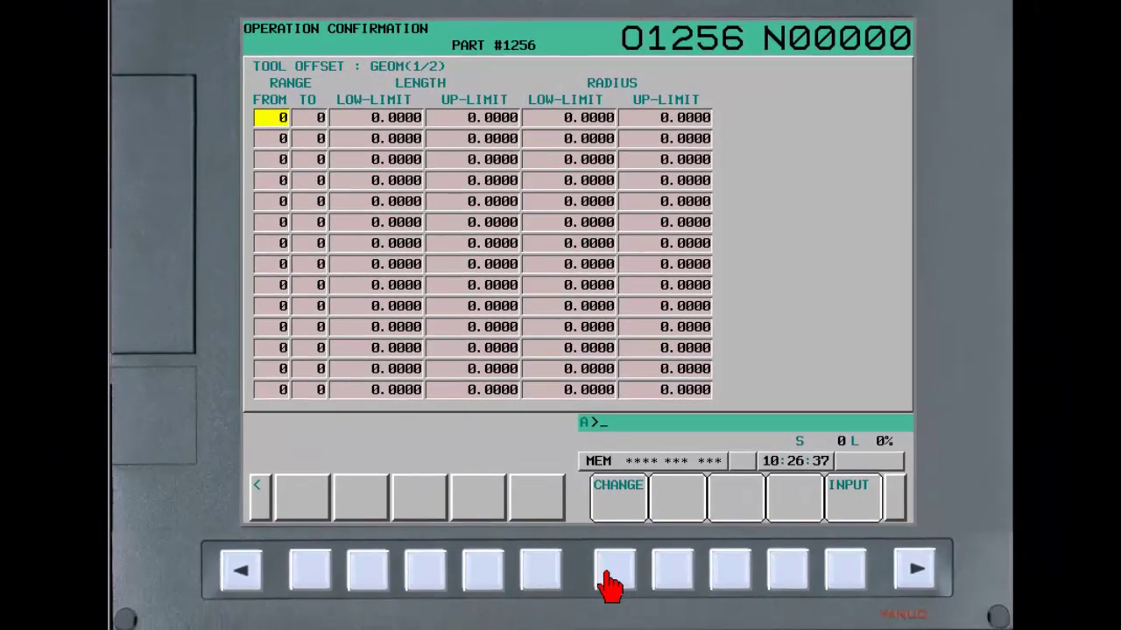
left_click(608, 578)
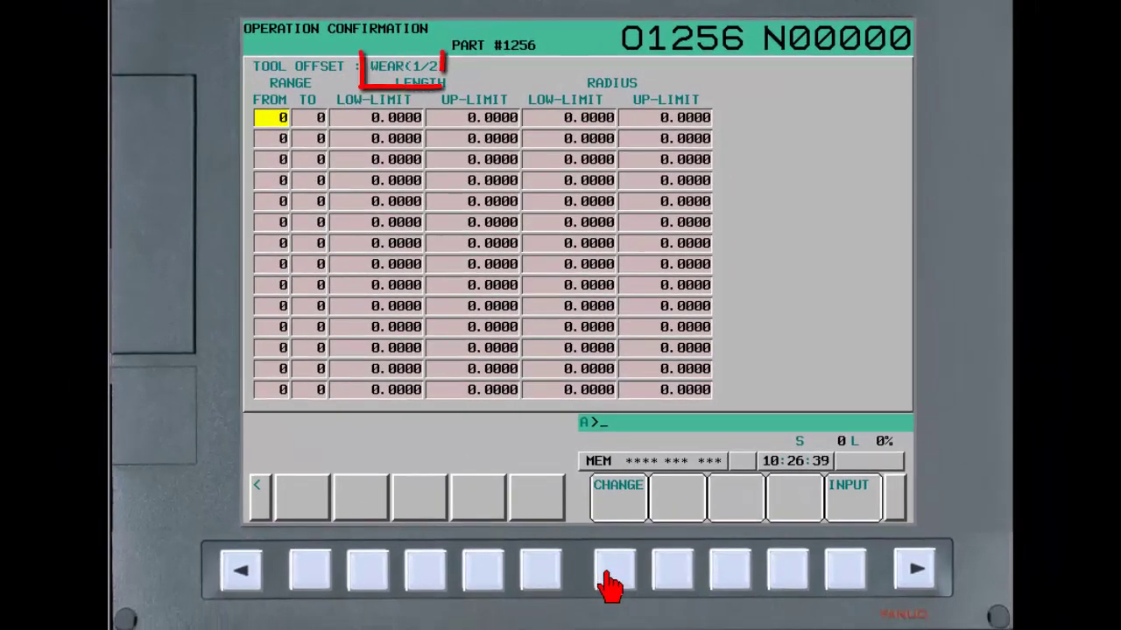
left_click(613, 571)
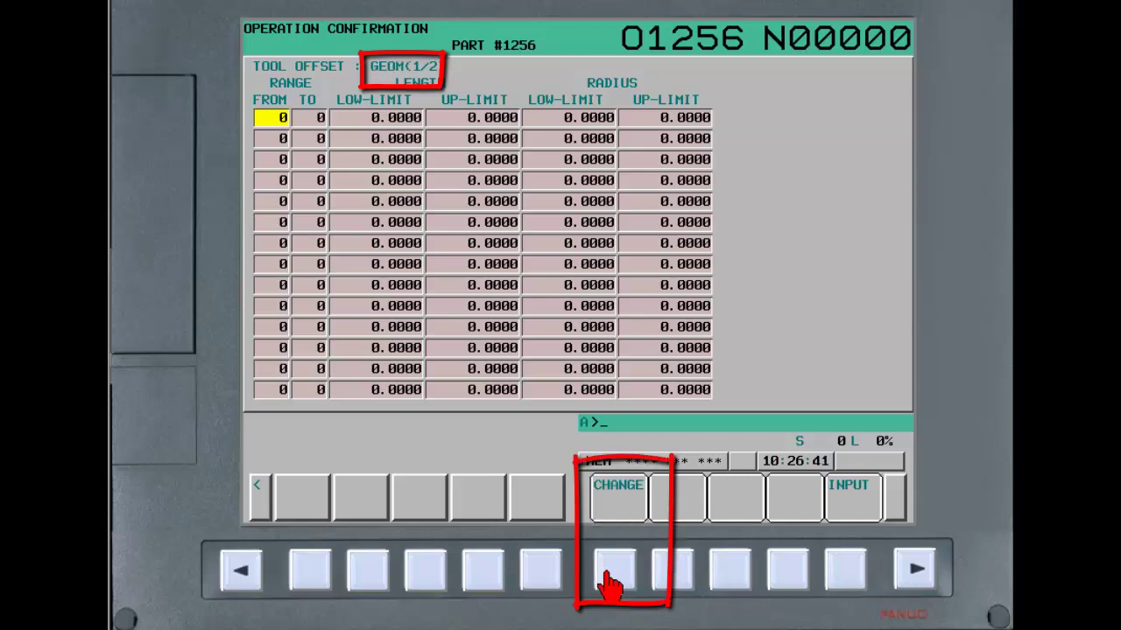
left_click(607, 578)
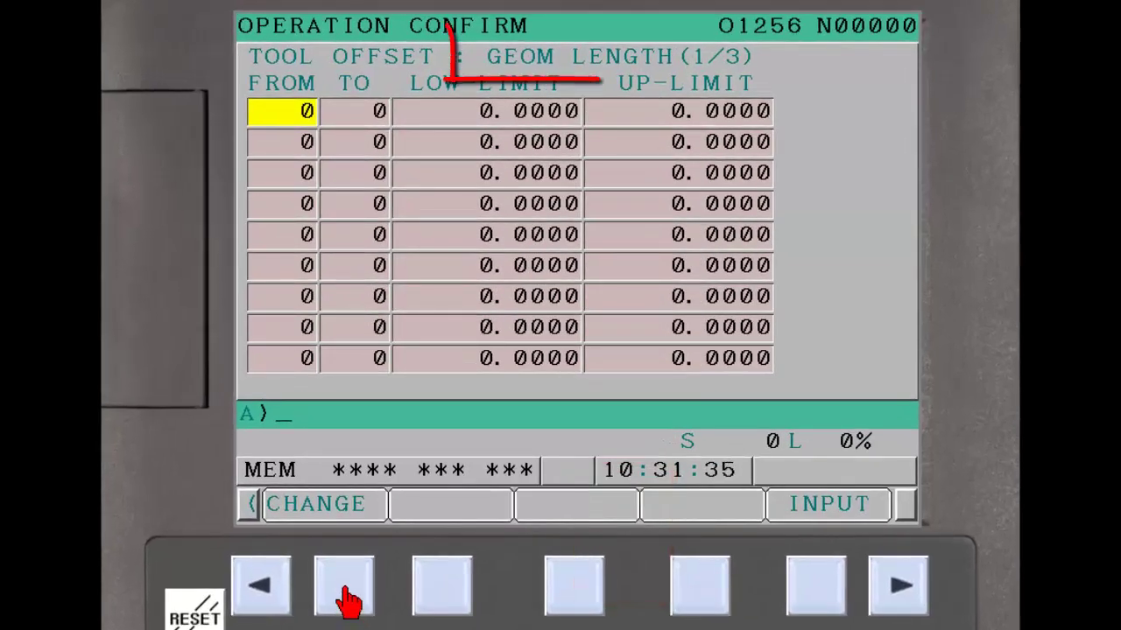
- Cycle the tool offset limits from geometry length through geometry radius and wear length to wear radius
left_click(348, 588)
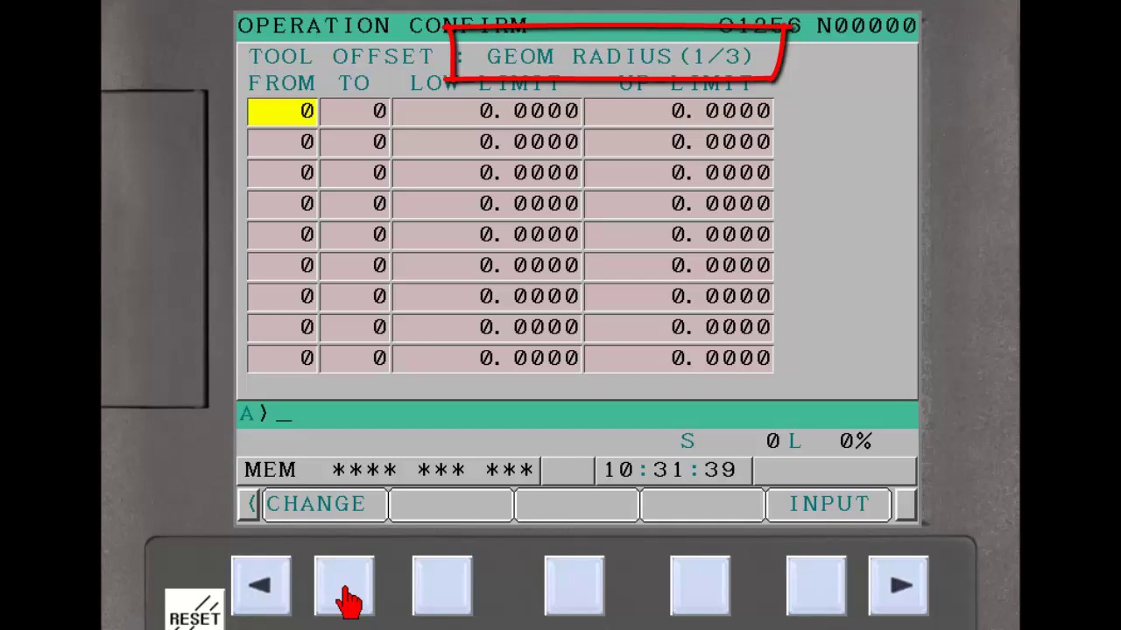
left_click(348, 589)
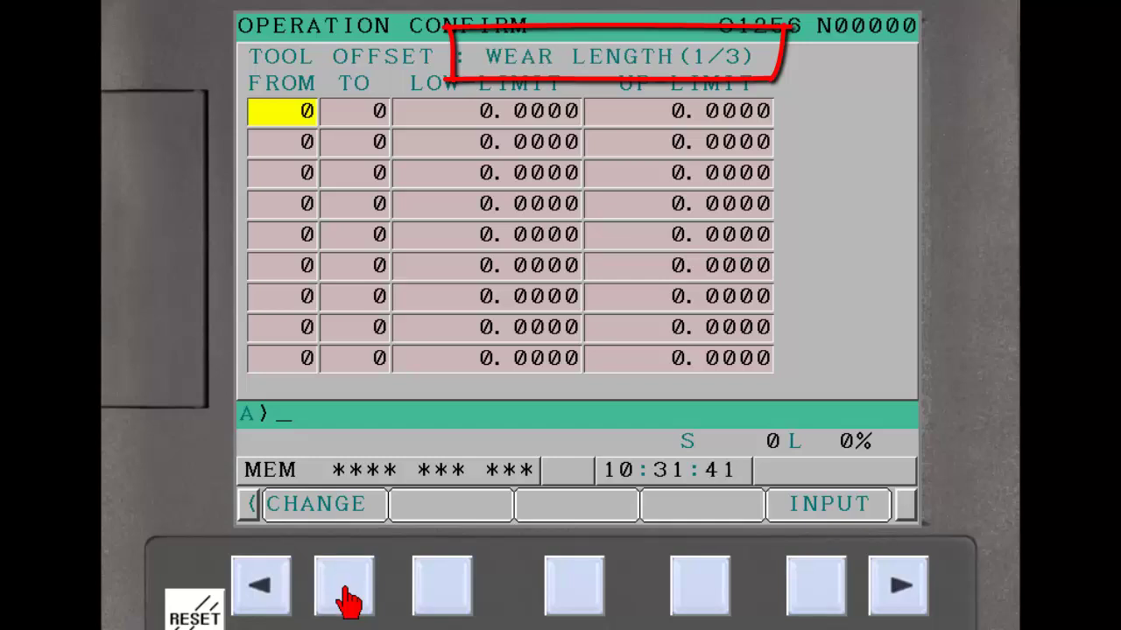
left_click(348, 588)
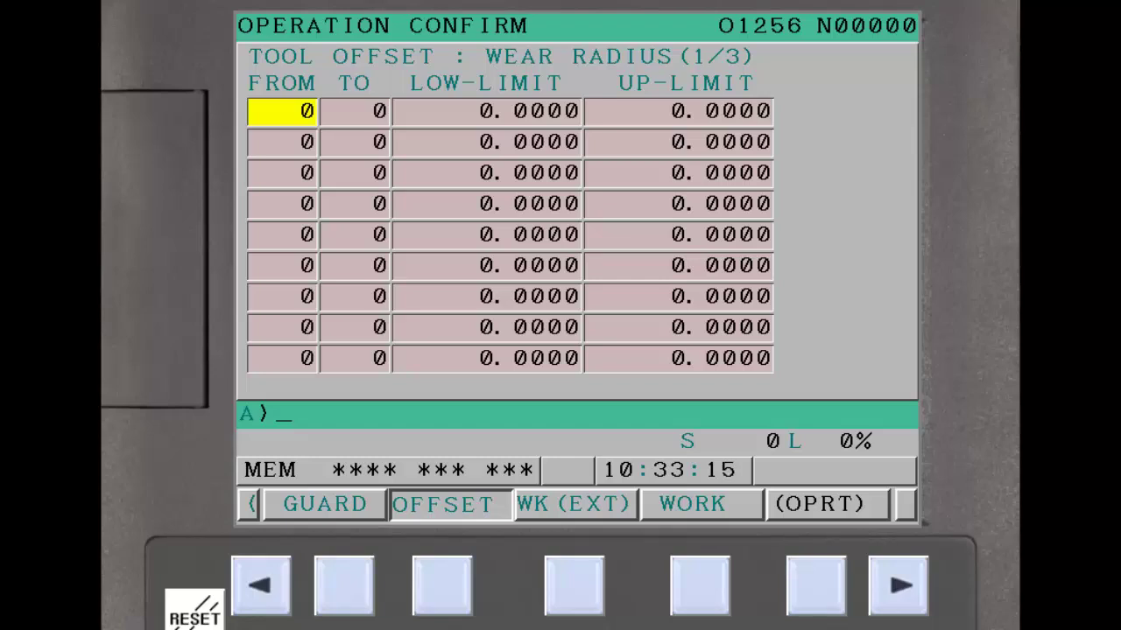
- Change the tool offset limit table from wear radius to geometry length
left_click(810, 587)
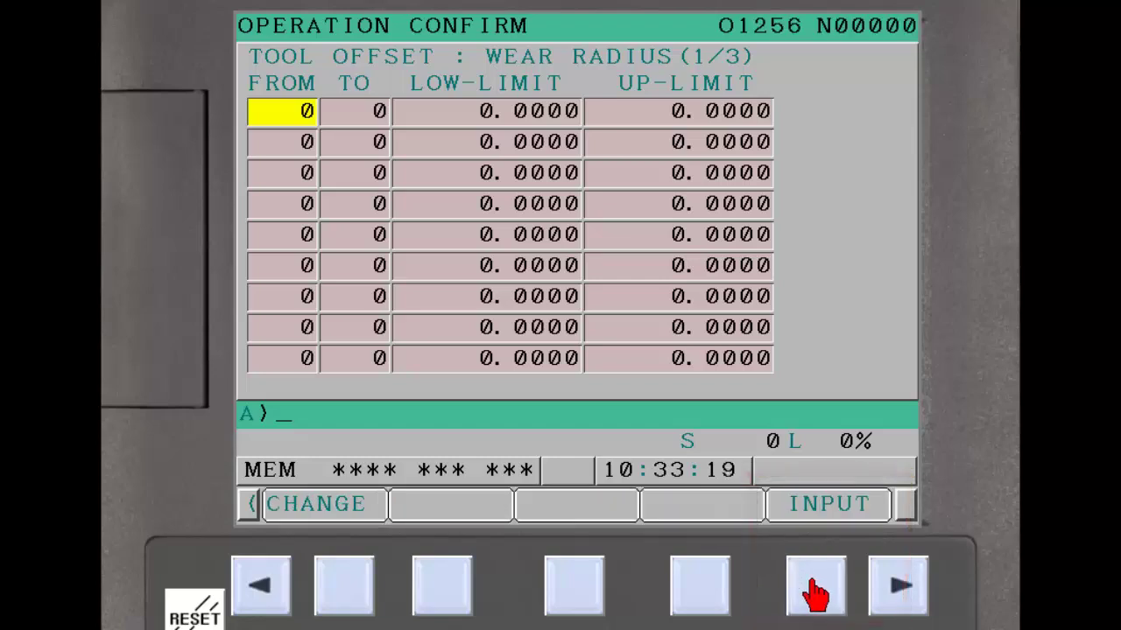
left_click(343, 586)
left_click(343, 586)
left_click(343, 587)
left_click(339, 588)
left_click(343, 587)
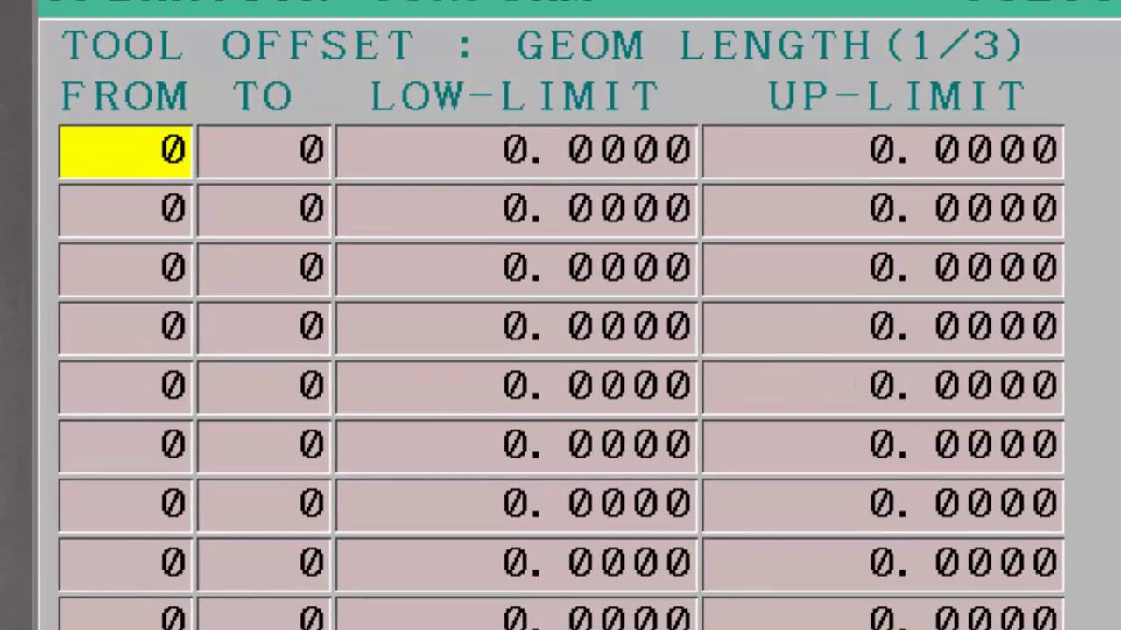
- Fill the first geometry length row for offsets 1 to 10 with a low limit of 3 and an up limit of 6
type("1")
key("Right")
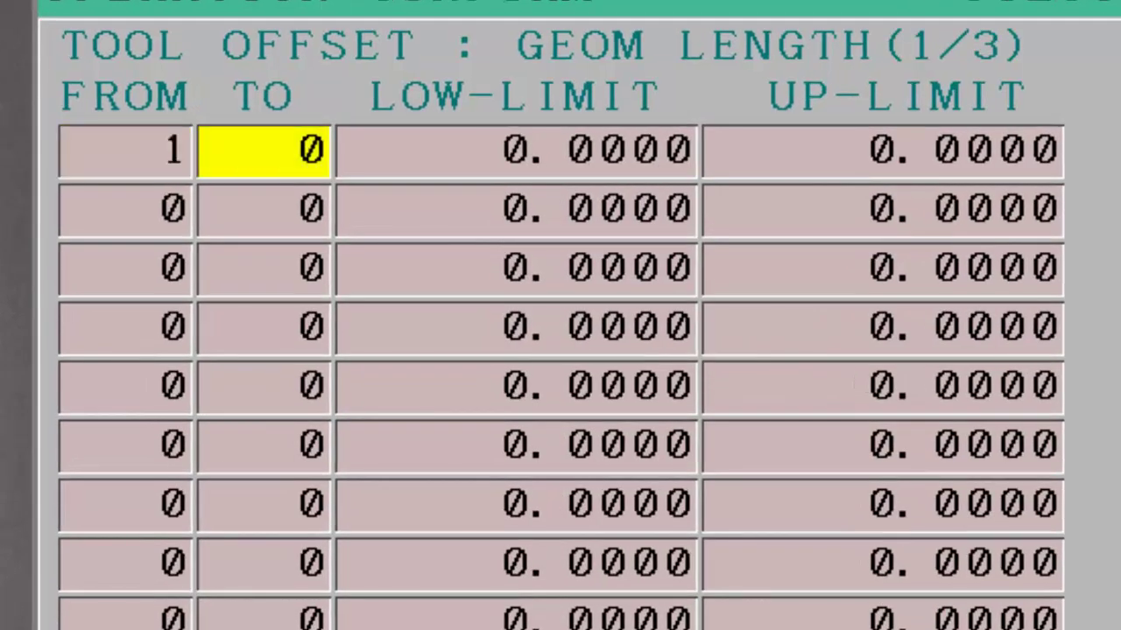
type("10")
key("Right")
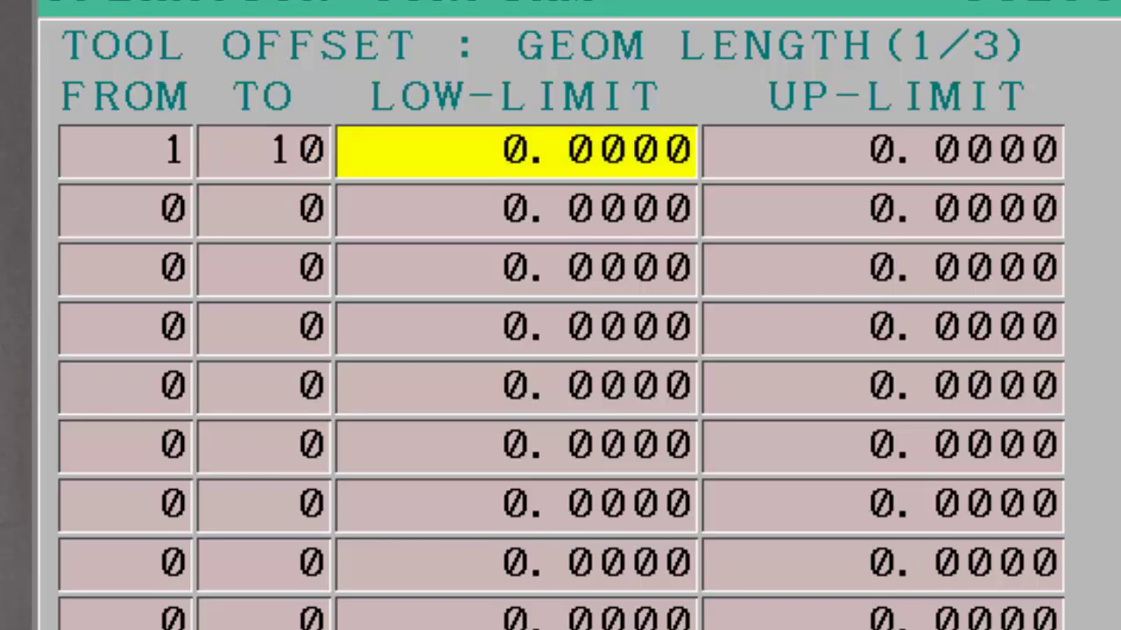
type("3")
key("Right")
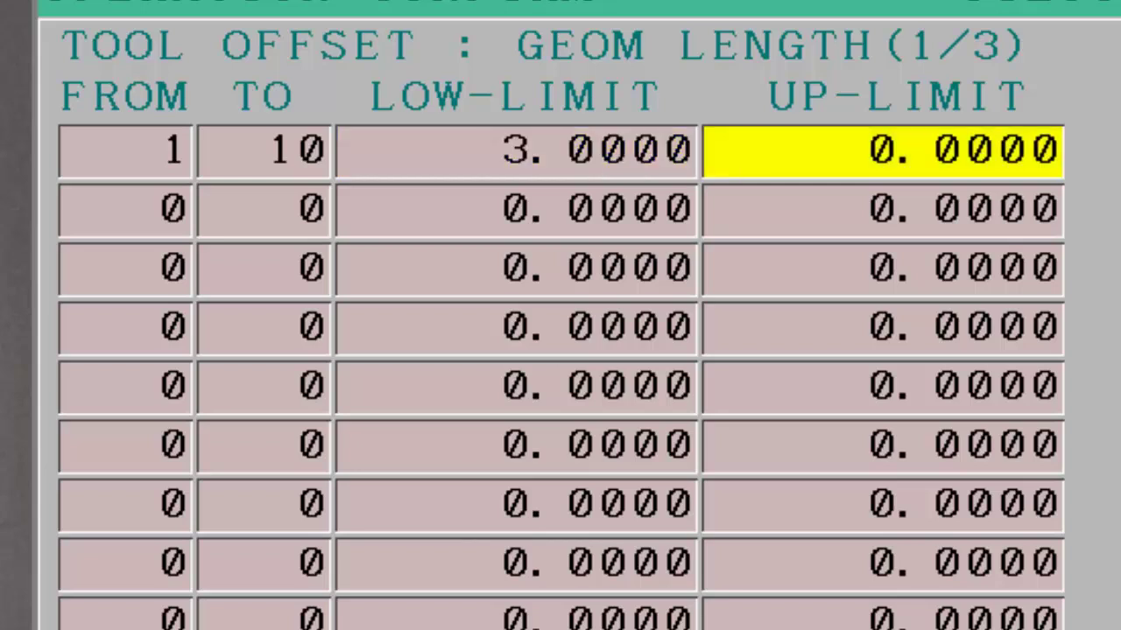
type("6")
key("Return")
- Set the second geometry length row's range from offset 11 to offset 12
key("Down")
key("Left")
key("Left")
key("Left")
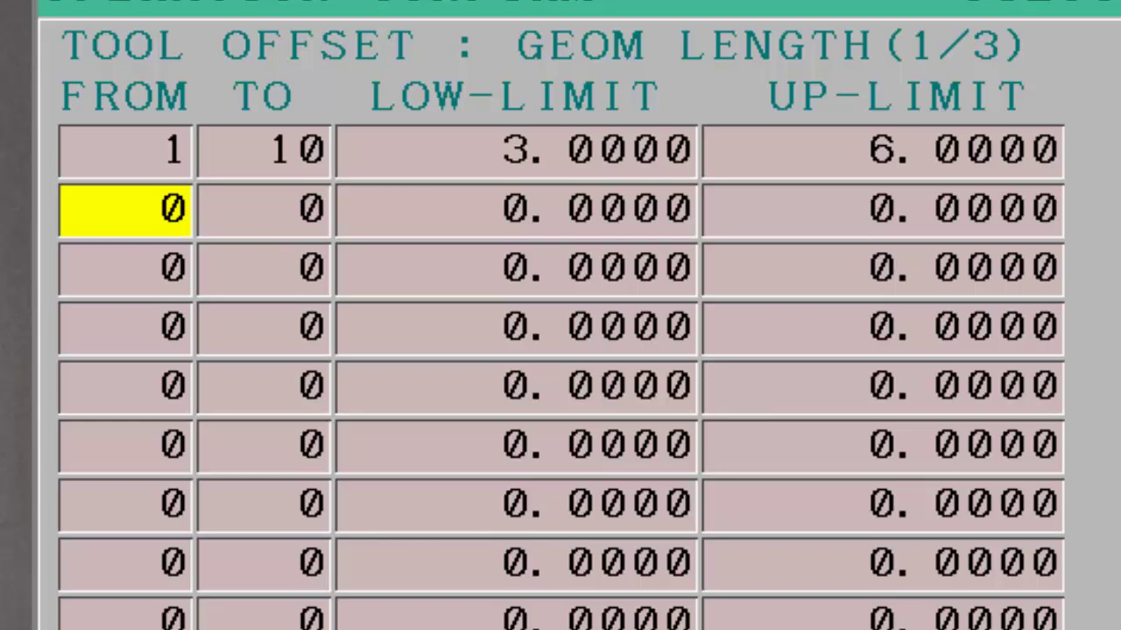
type("11")
key("Return")
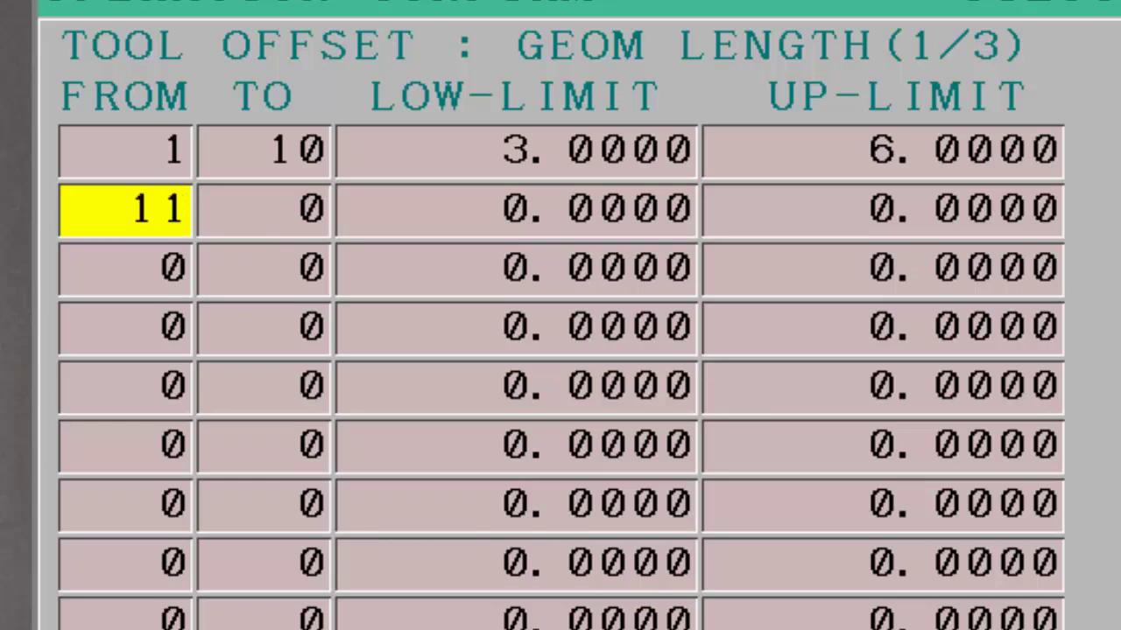
key("Right")
type("12")
key("Return")
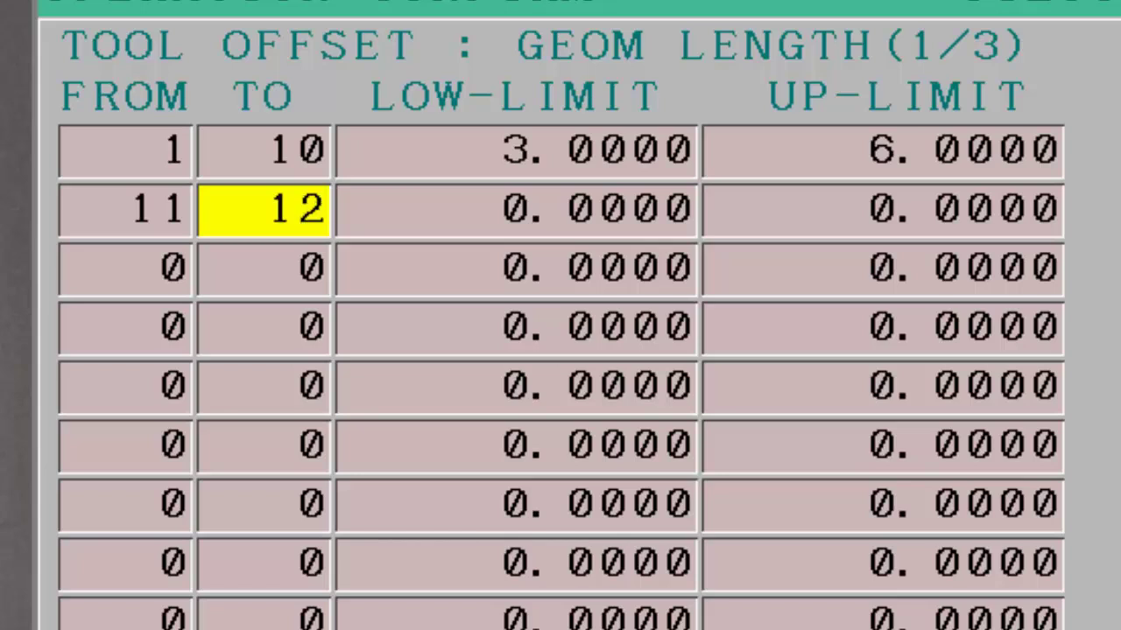
- Give the range of offsets 11 to 12 a low limit of 3 and an up limit of 10
key("Right")
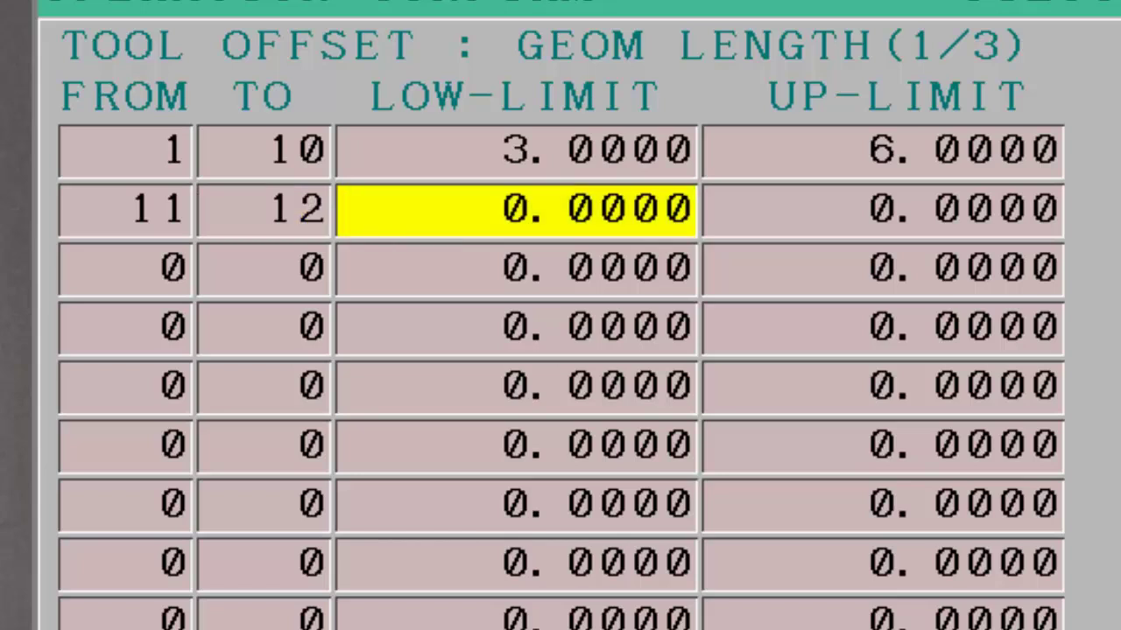
type("3")
key("Return")
key("Right")
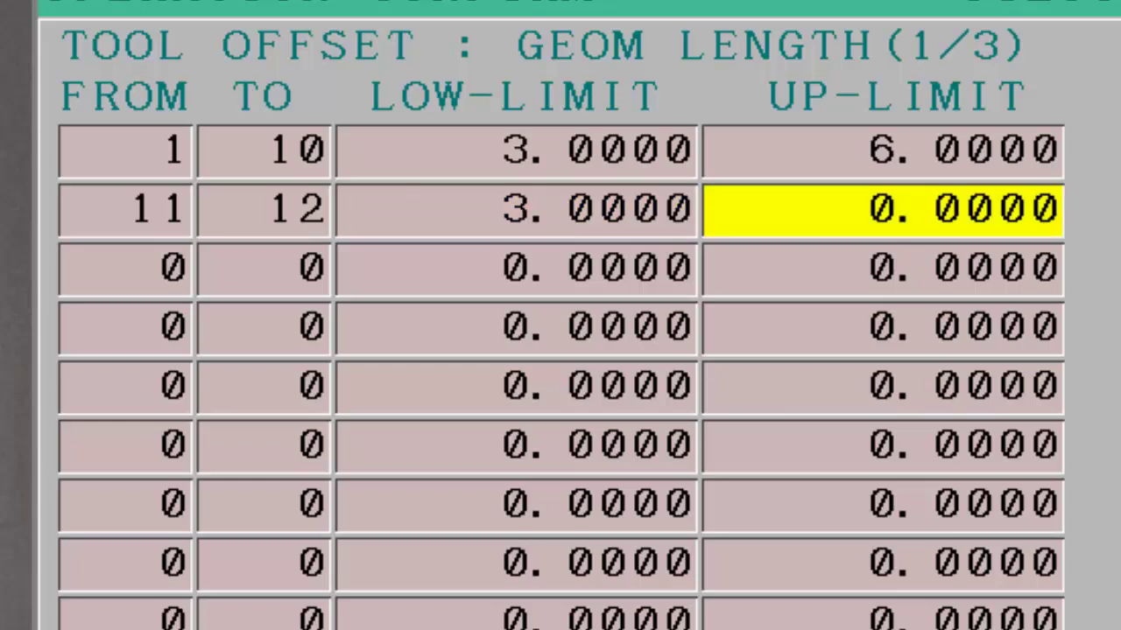
type("10.")
key("Return")
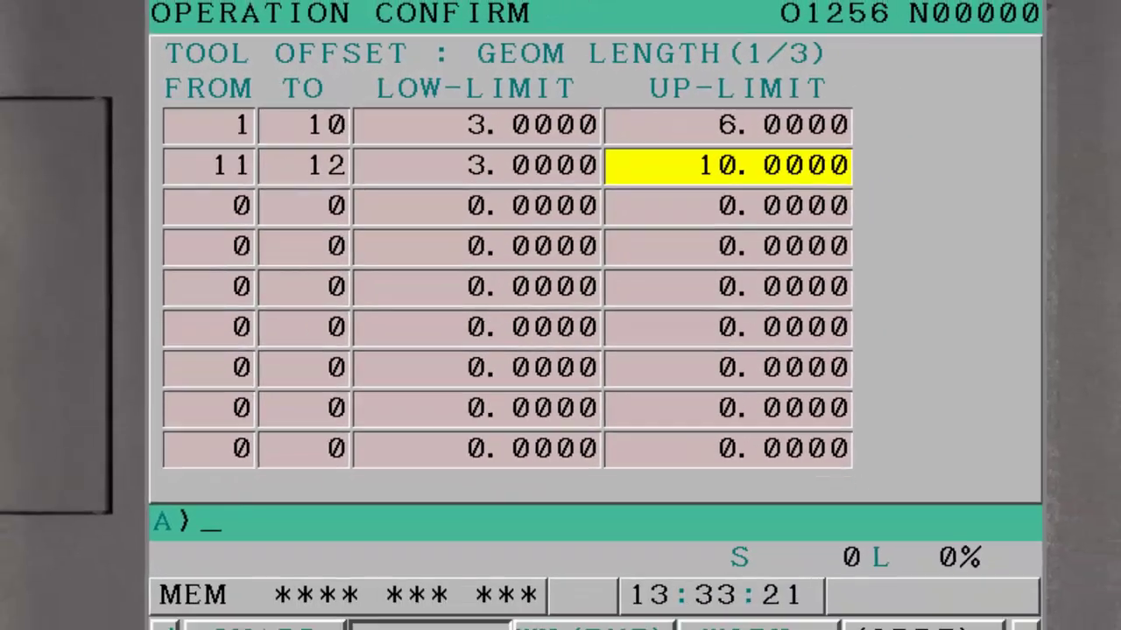
- Open the tool offset table and try to set GEOM (H) of offset 001 to -3.1
key("shift+F3")
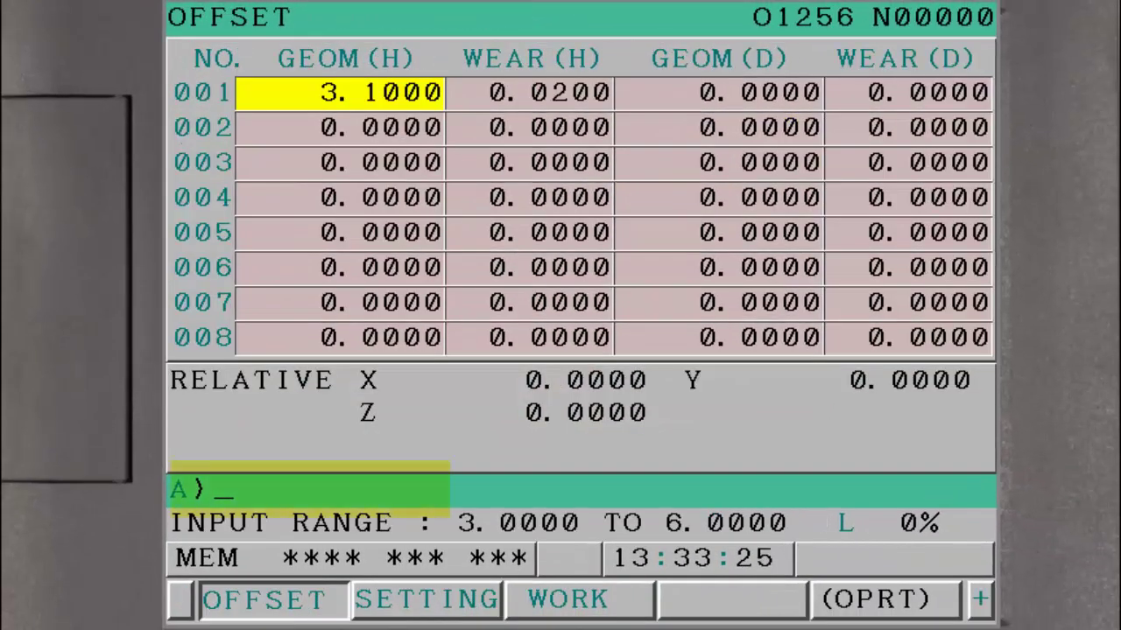
type("-")
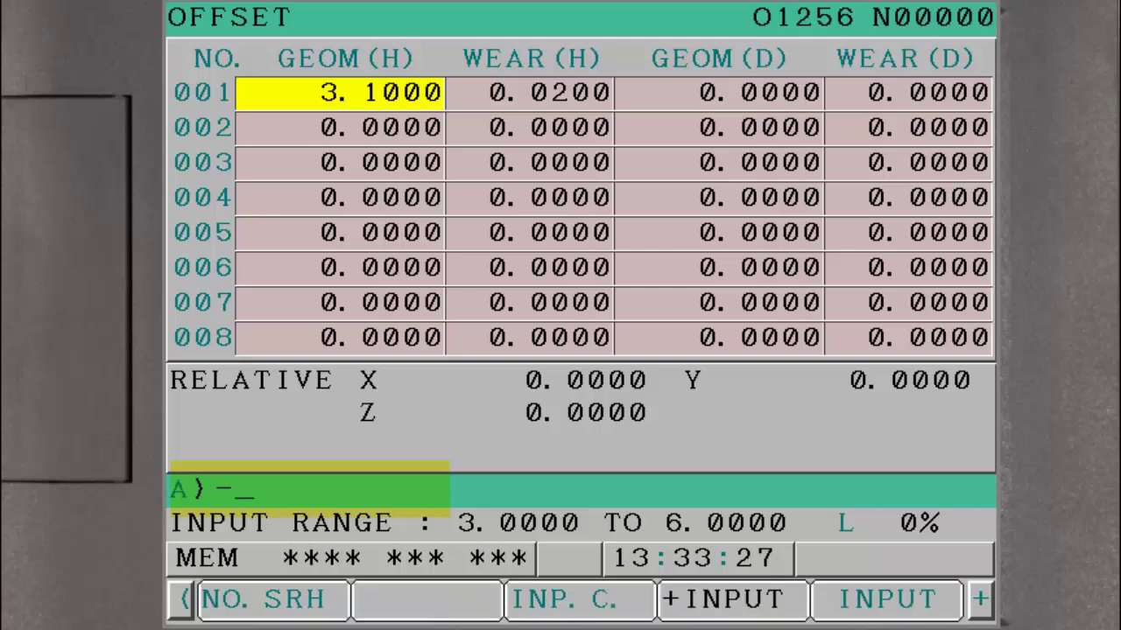
type("3. 1")
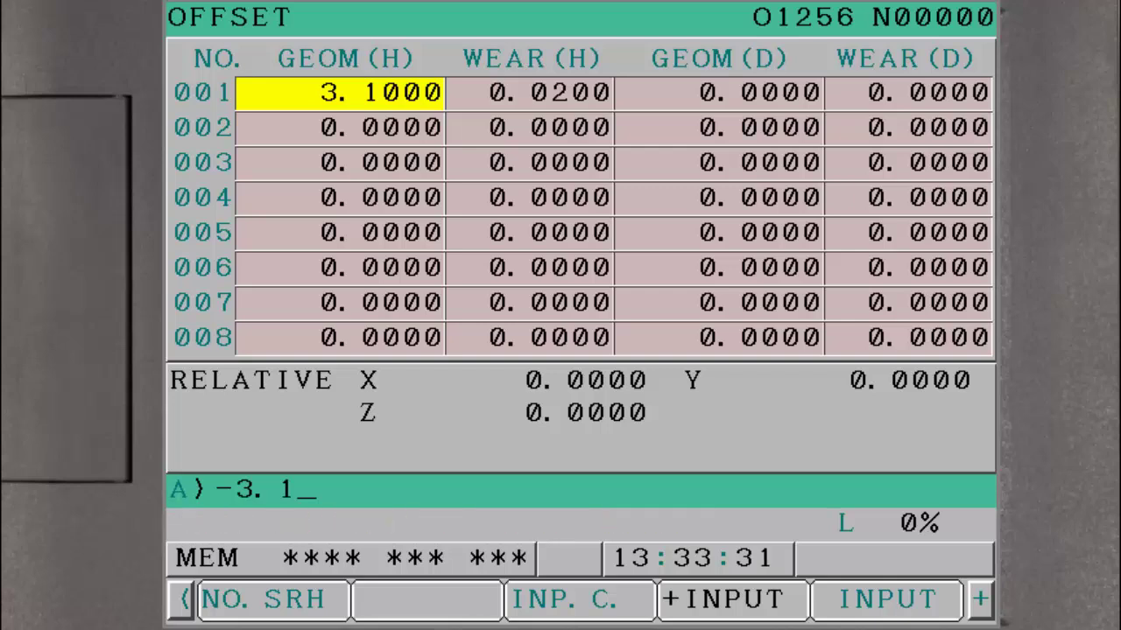
key("Return")
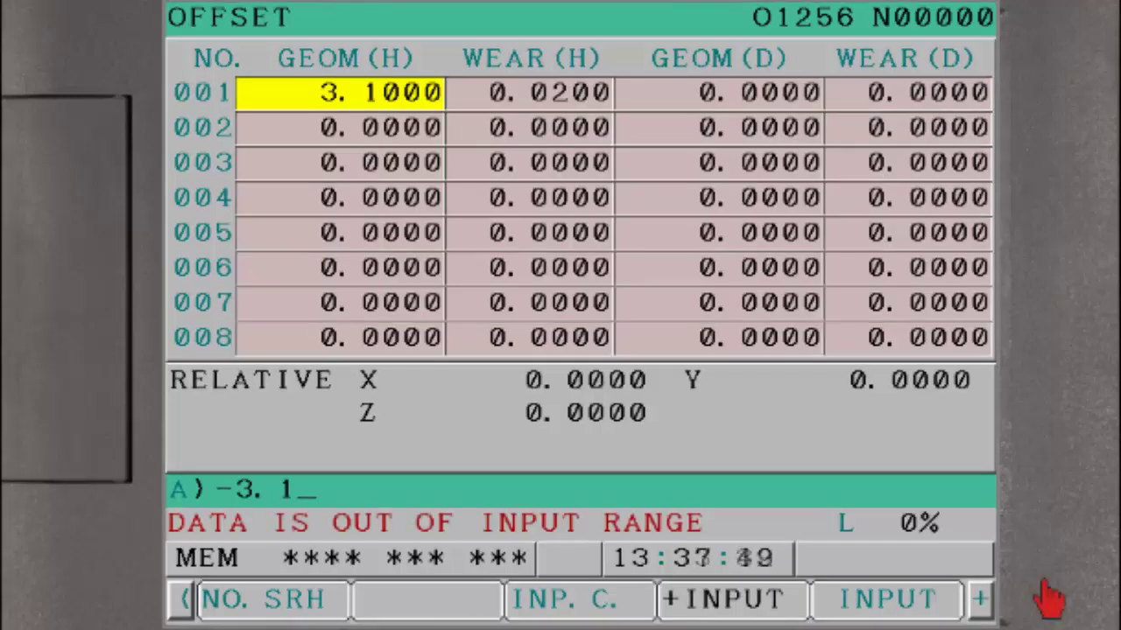
key("BackSpace")
key("BackSpace")
key("BackSpace")
key("BackSpace")
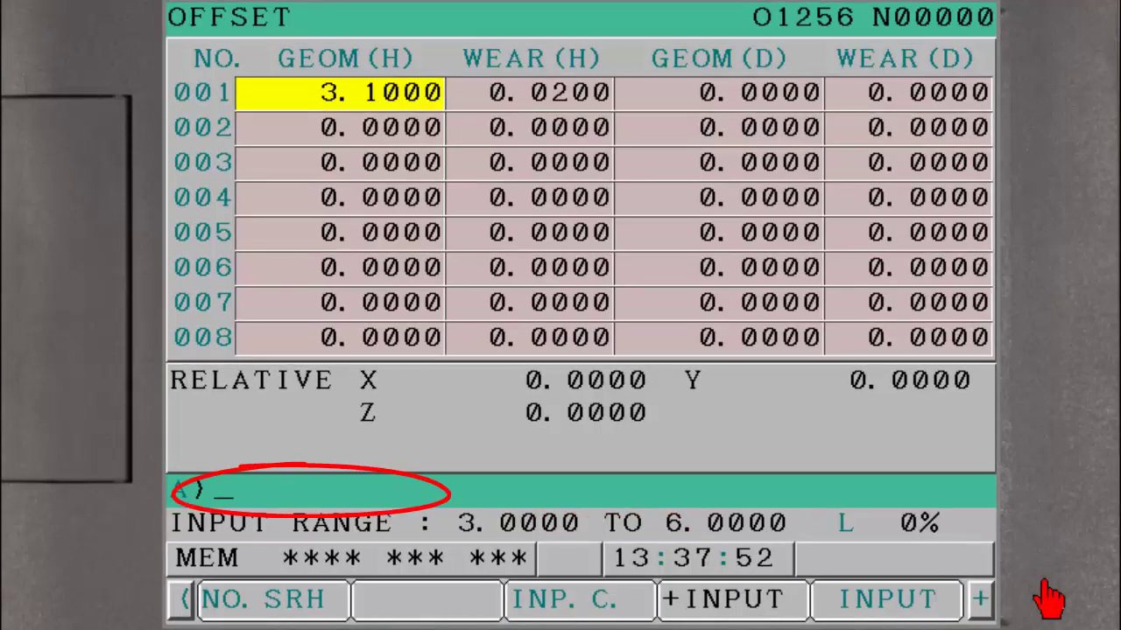
- Try to set GEOM (H) of offset 001 to 10.0
type("10. 0")
key("Return")
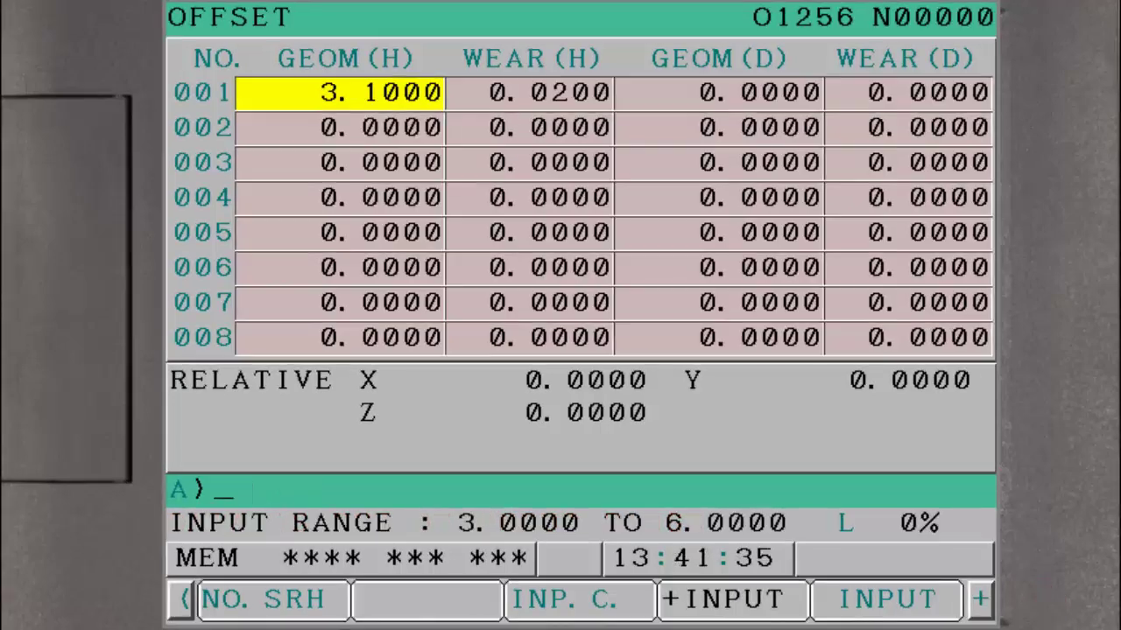
- Set GEOM (H) of offset 001 to 4.321
type("4. 321")
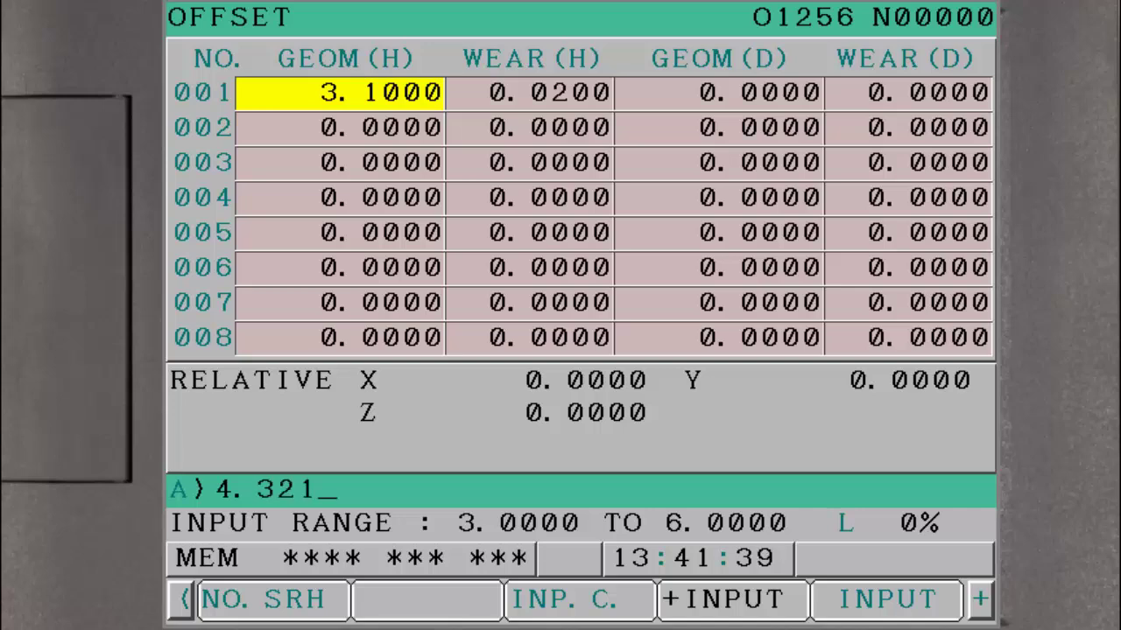
key("Return")
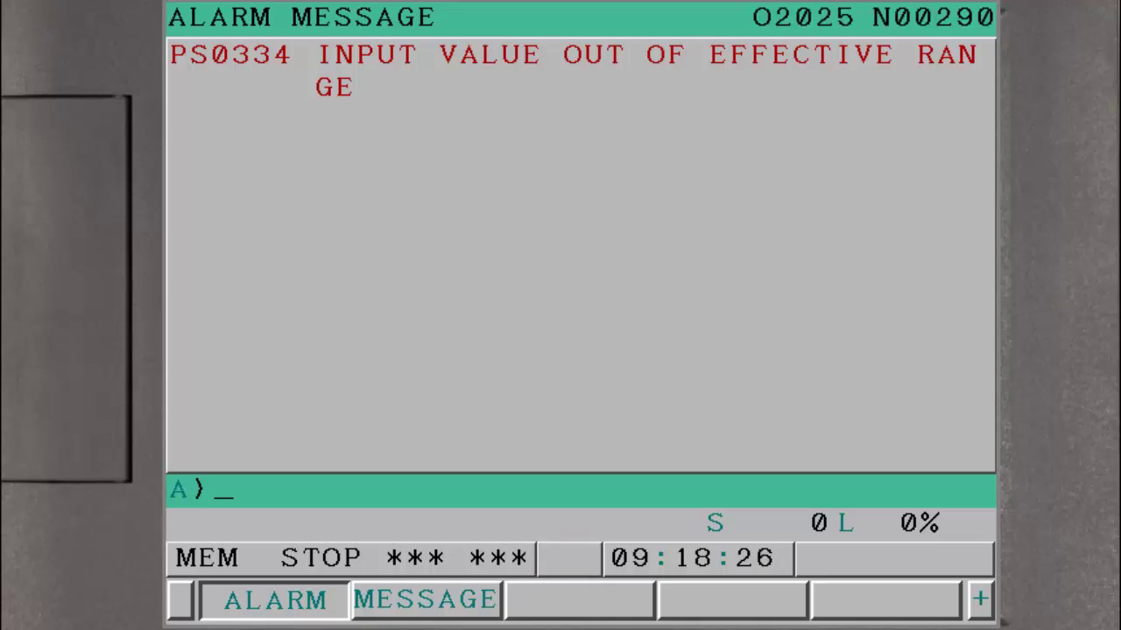
- Open the program check screen to examine the program block where the alarm occurred
key("shift+F2")
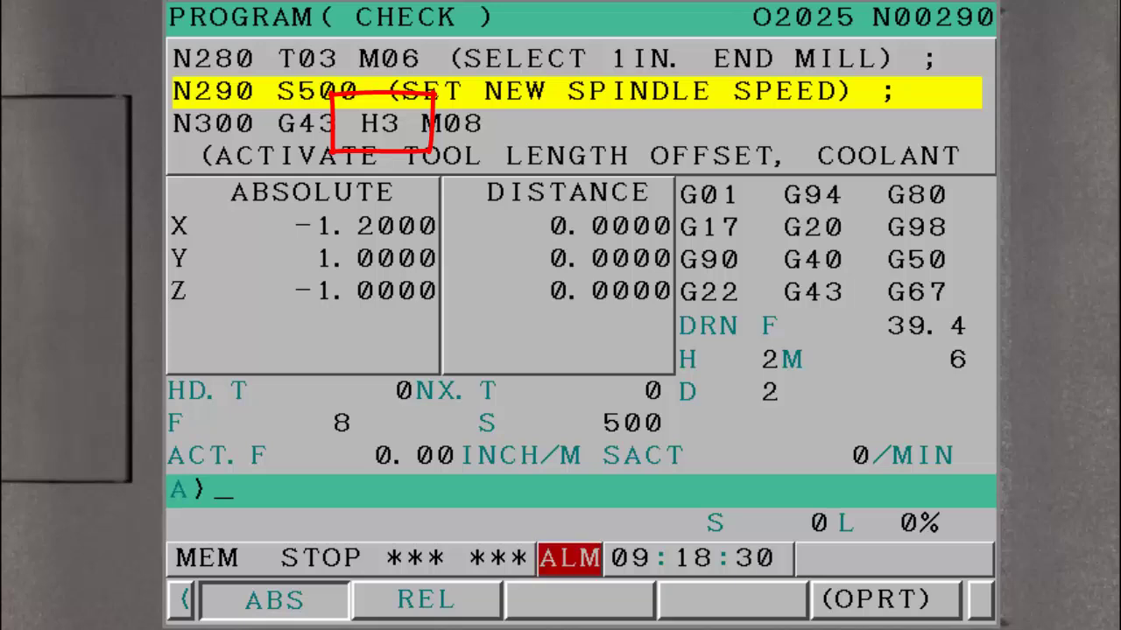
- Open the tool offset table and check GEOM (H) of offset 003, which the H3 call uses
key("shift+F3")
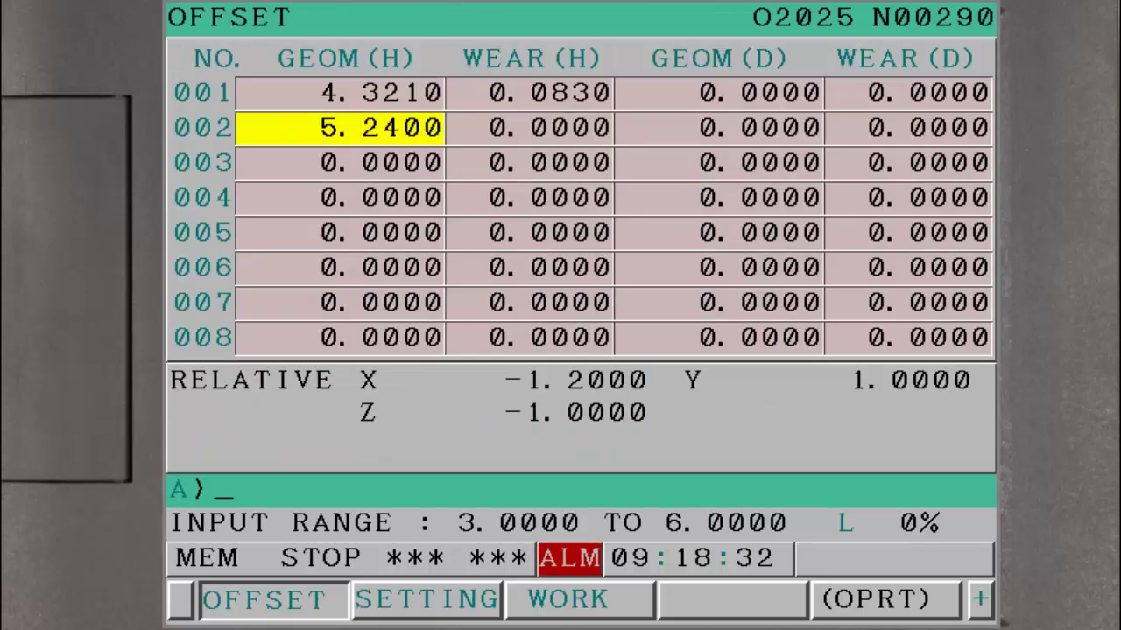
left_click(339, 162)
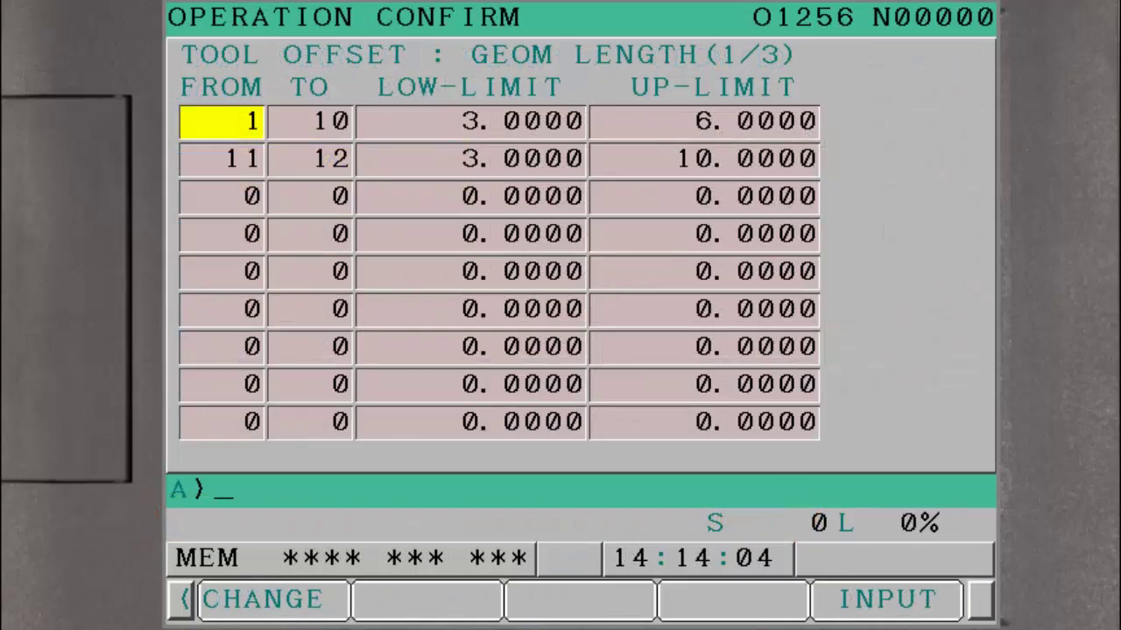
- Go to the wear length limits and set offsets 1 to 10 to a low limit of -0.1 and an up limit of 0.1
key("Page_Down")
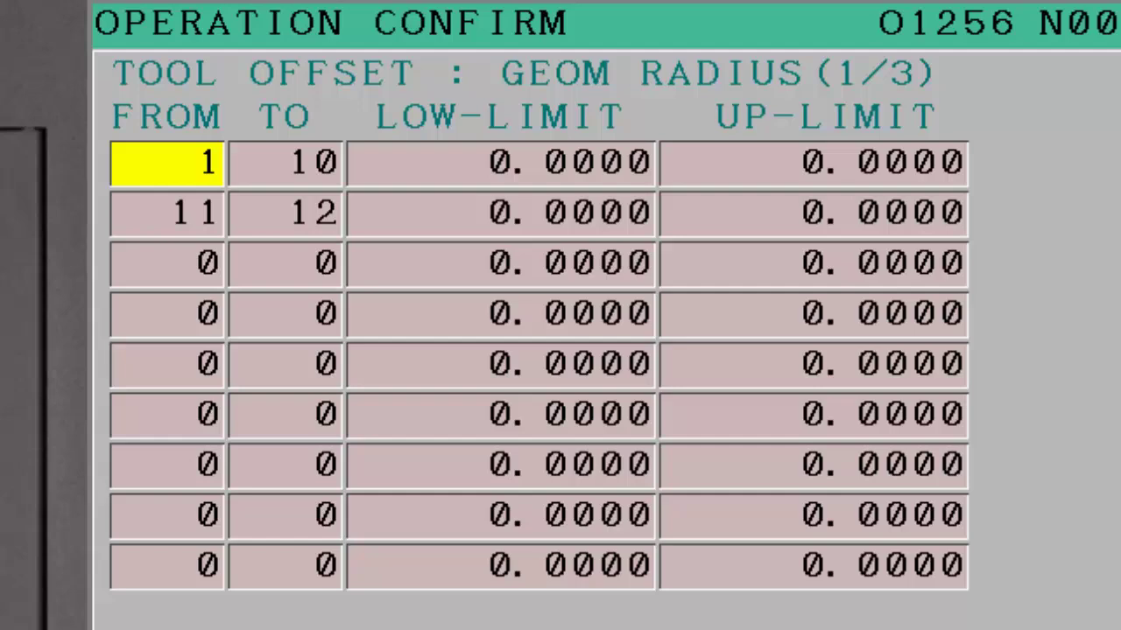
key("Page_Down")
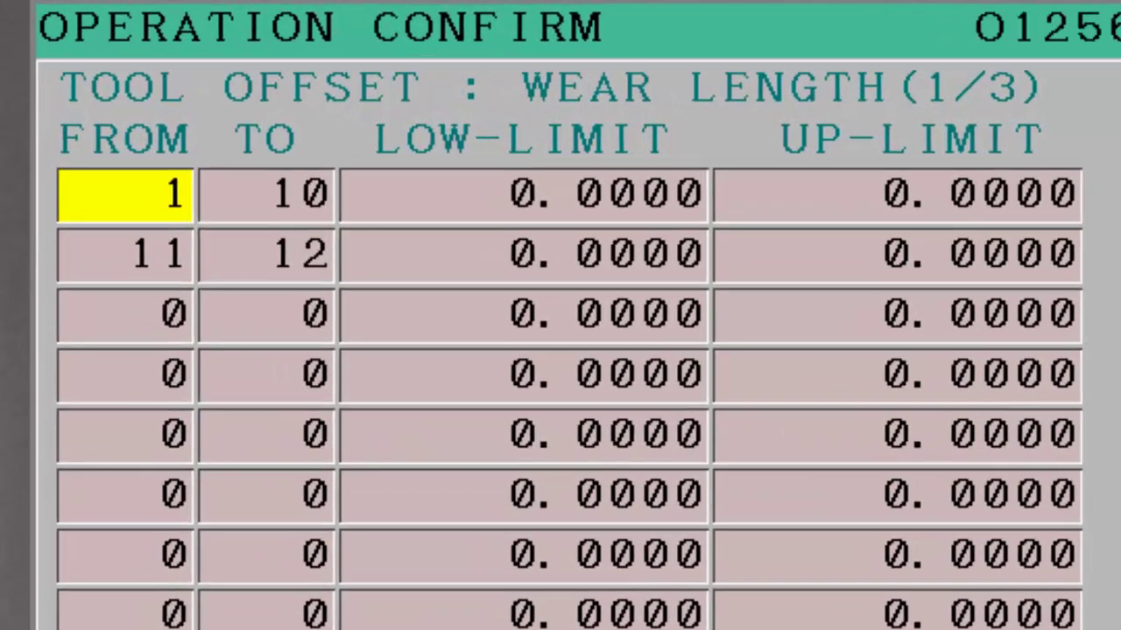
key("Right")
key("Right")
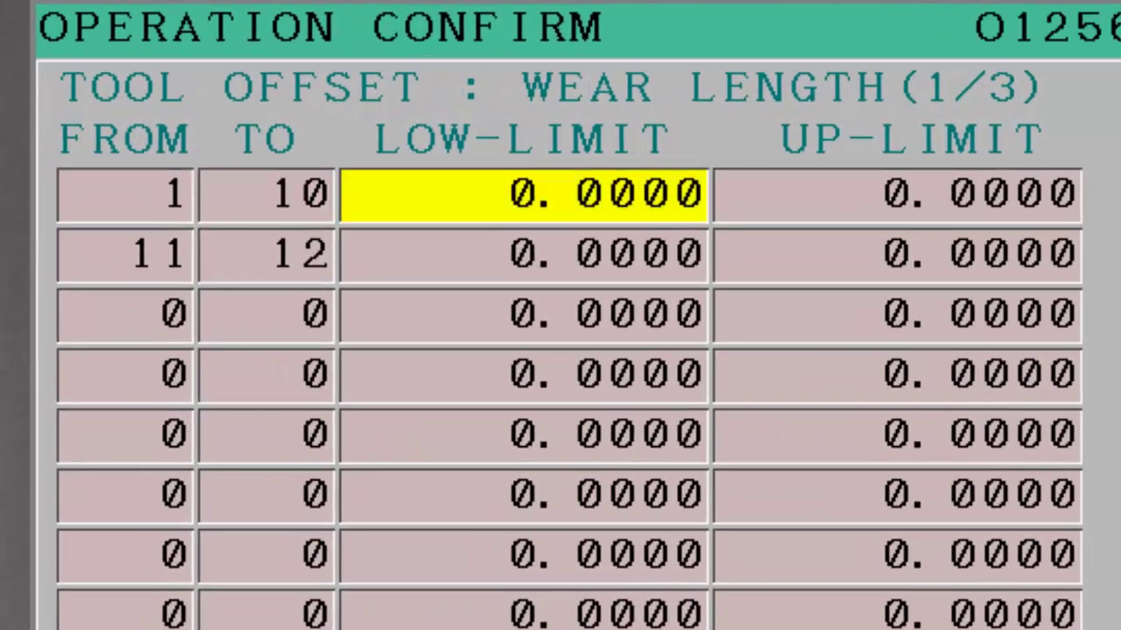
type("-0.1")
key("Return")
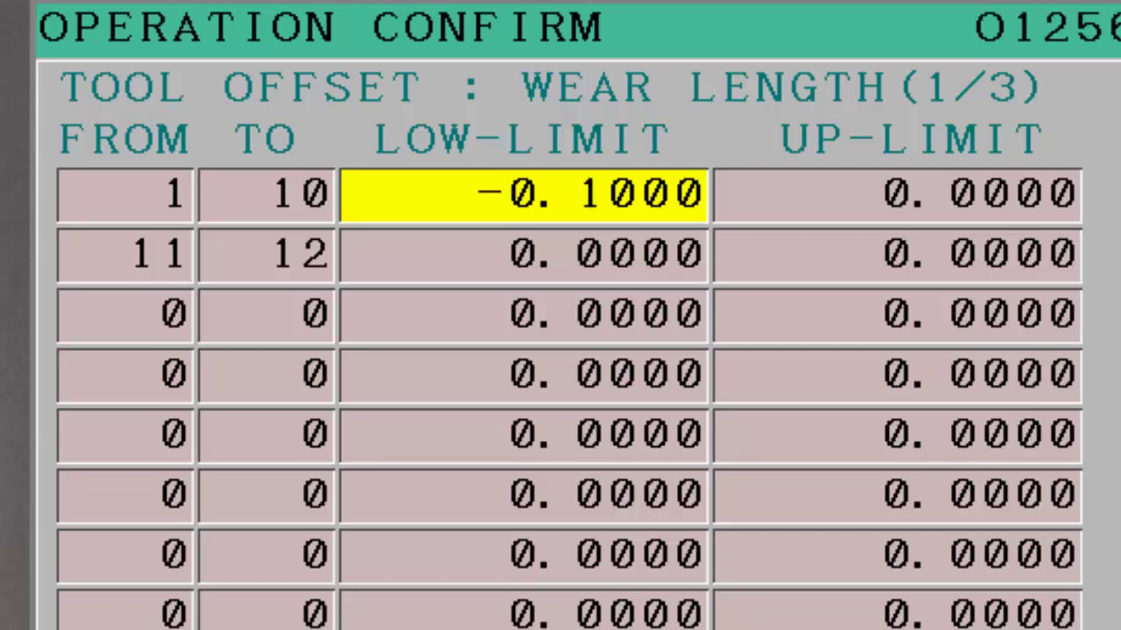
key("Right")
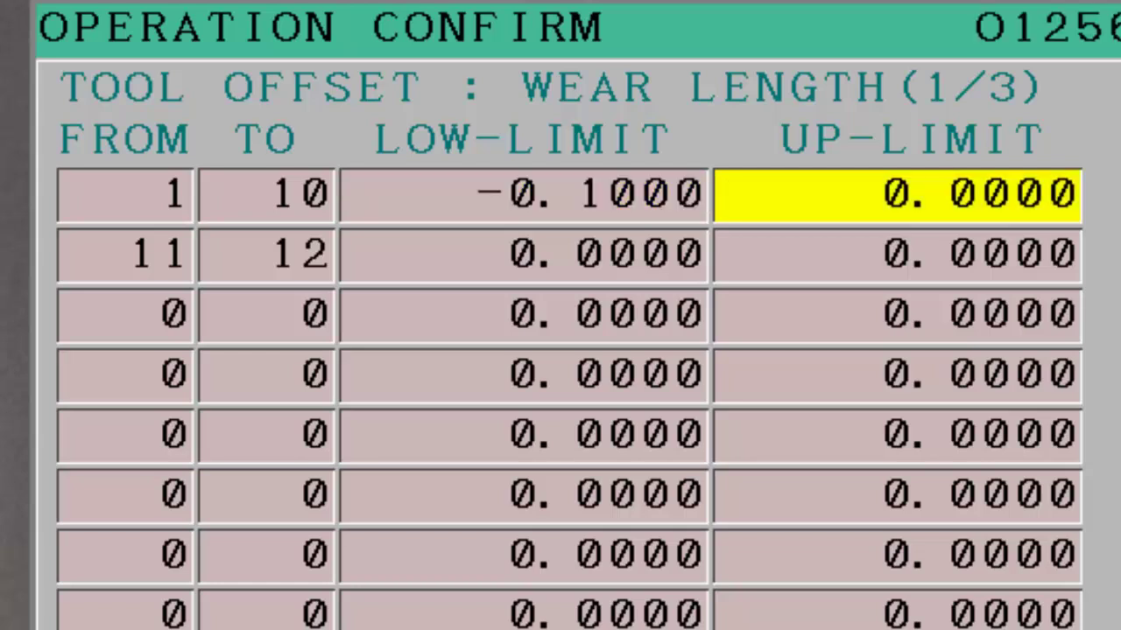
type("0.1")
key("Return")
- Set the wear length limits of offsets 11 to 12 to -0.1 low and 0.1 up
key("Down")
key("Left")
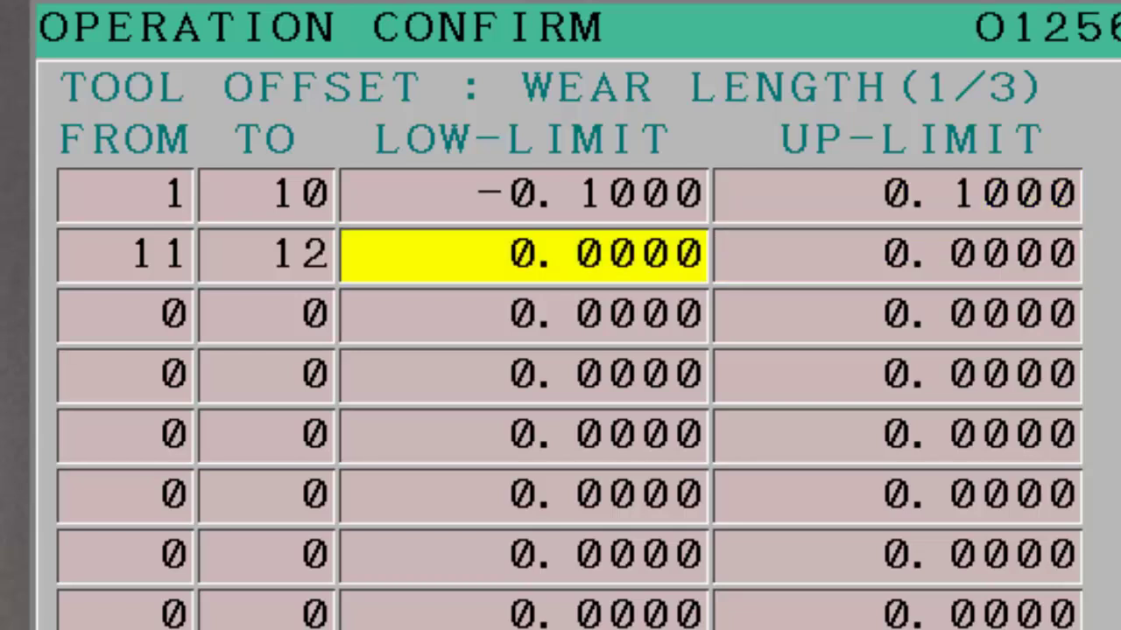
type("-0.1")
key("Return")
key("Right")
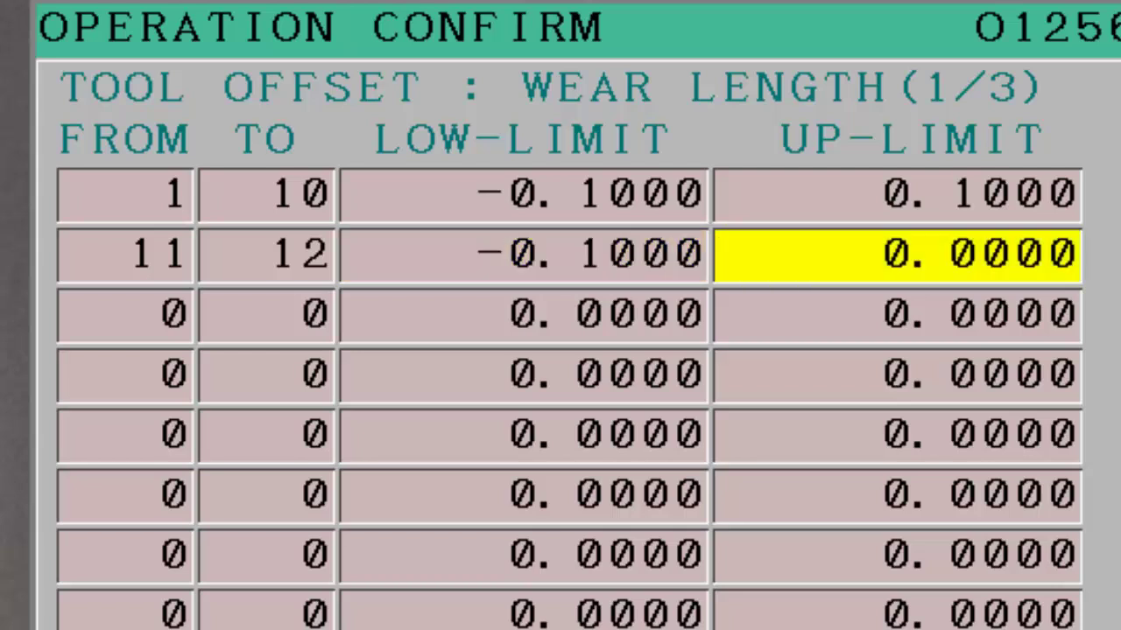
type("0.1")
key("Return")
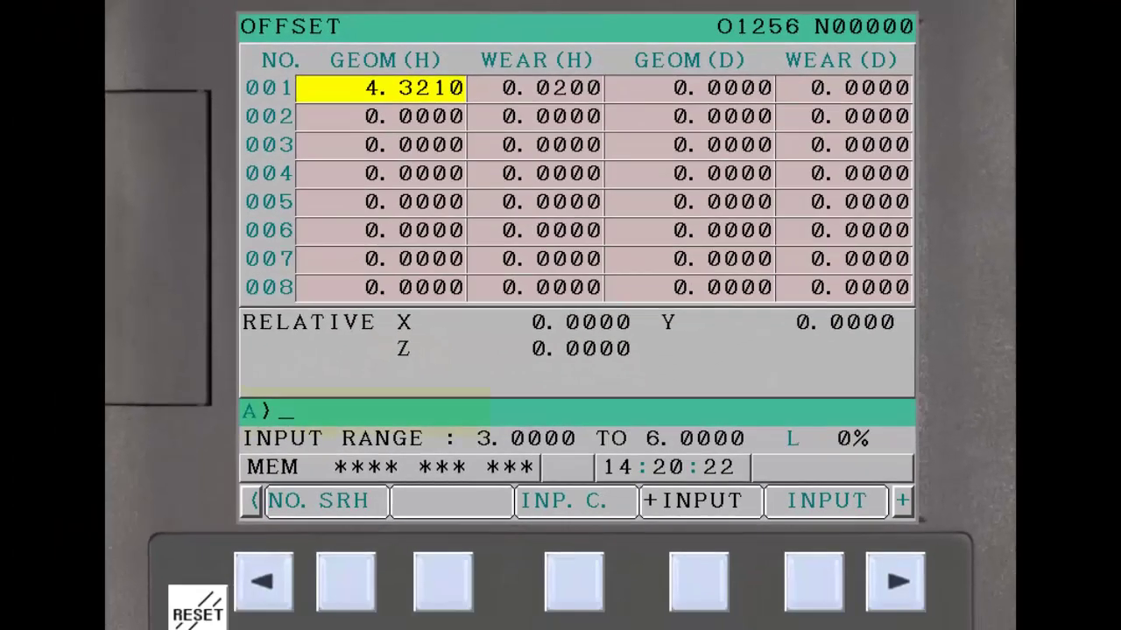
- Try to set WEAR (H) of offset 001 to -1. and clear the entry
key("Right")
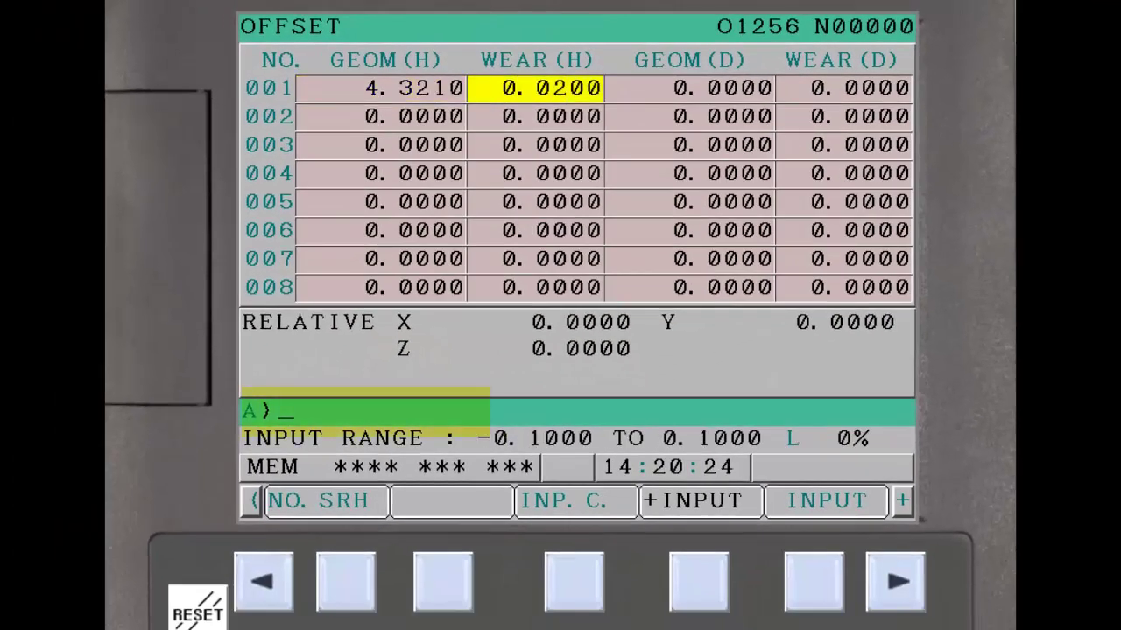
type("-1.")
key("Return")
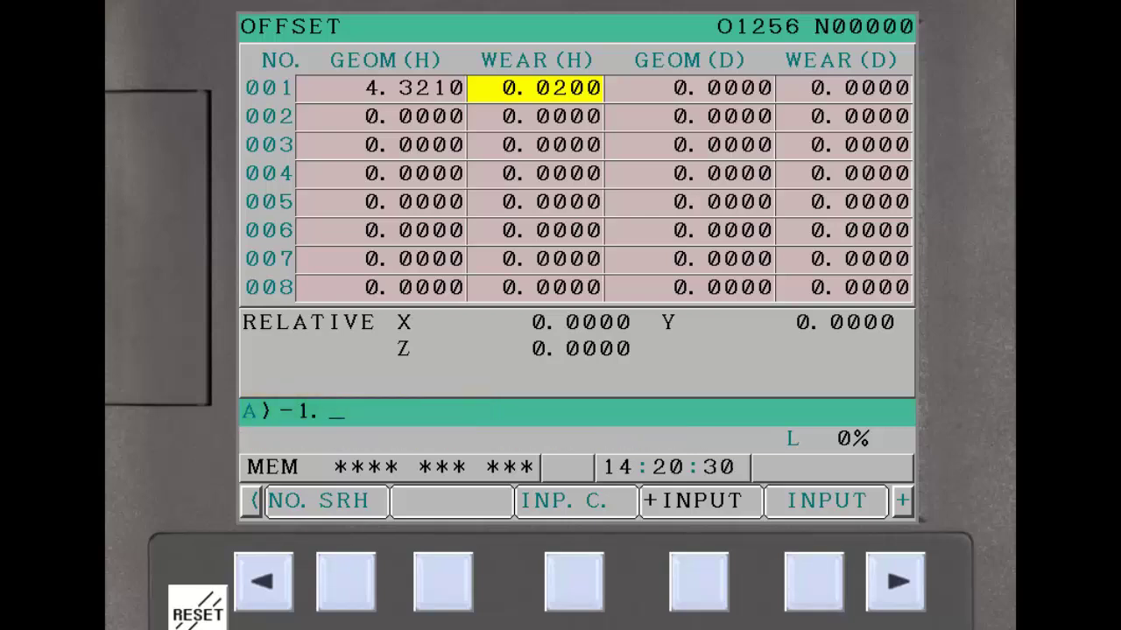
key("BackSpace")
key("BackSpace")
key("BackSpace")
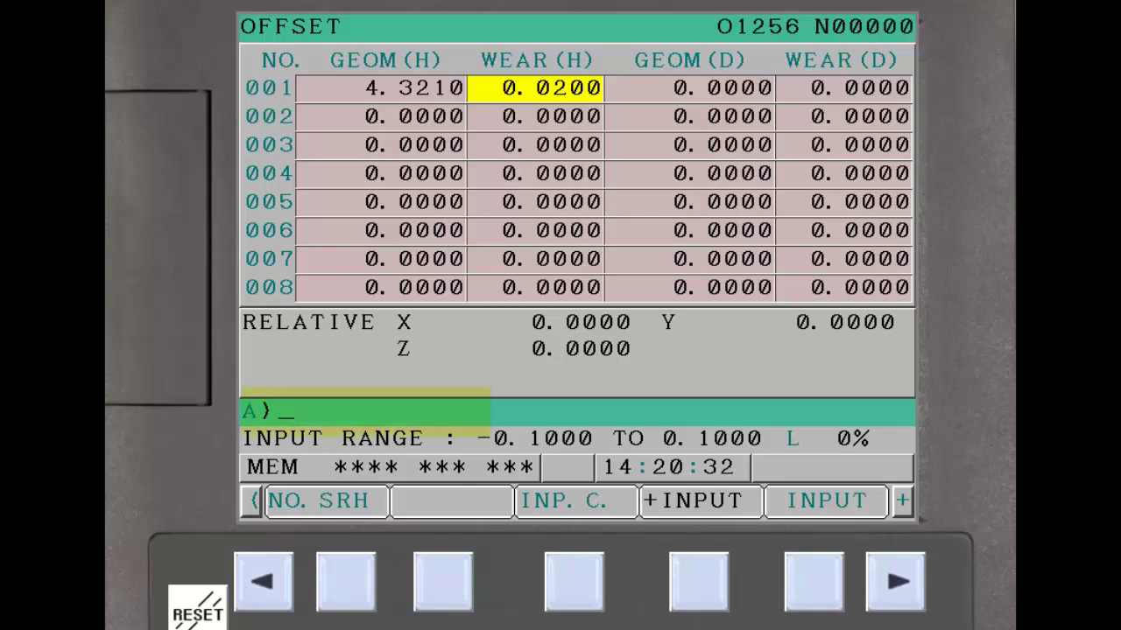
- Try to add .09 incrementally to WEAR (H) of offset 001
type(".09")
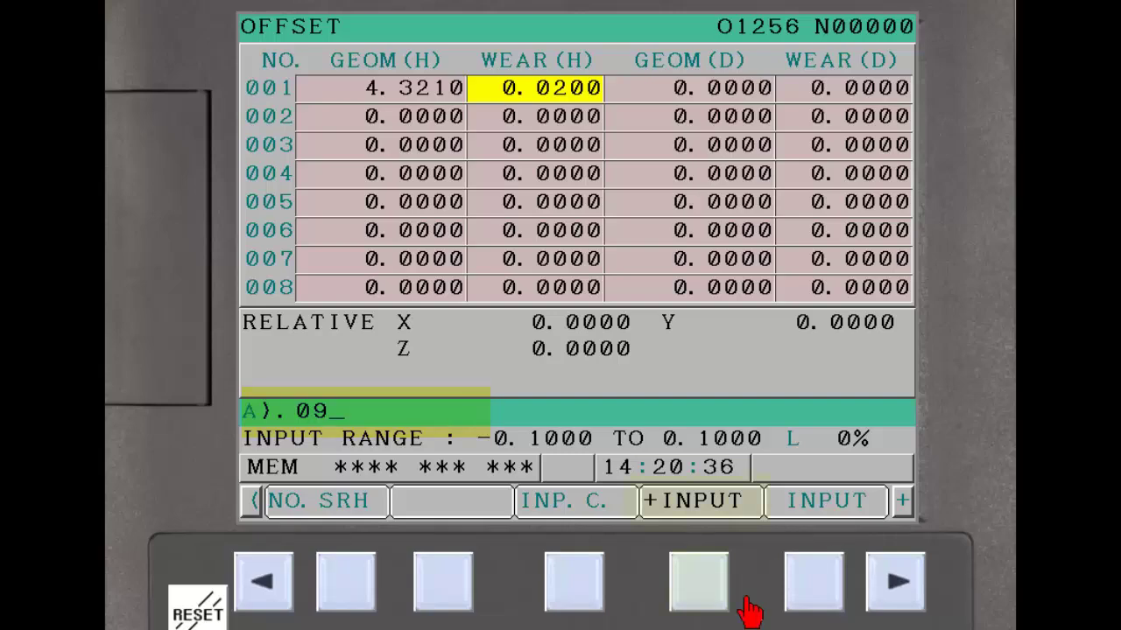
left_click(703, 585)
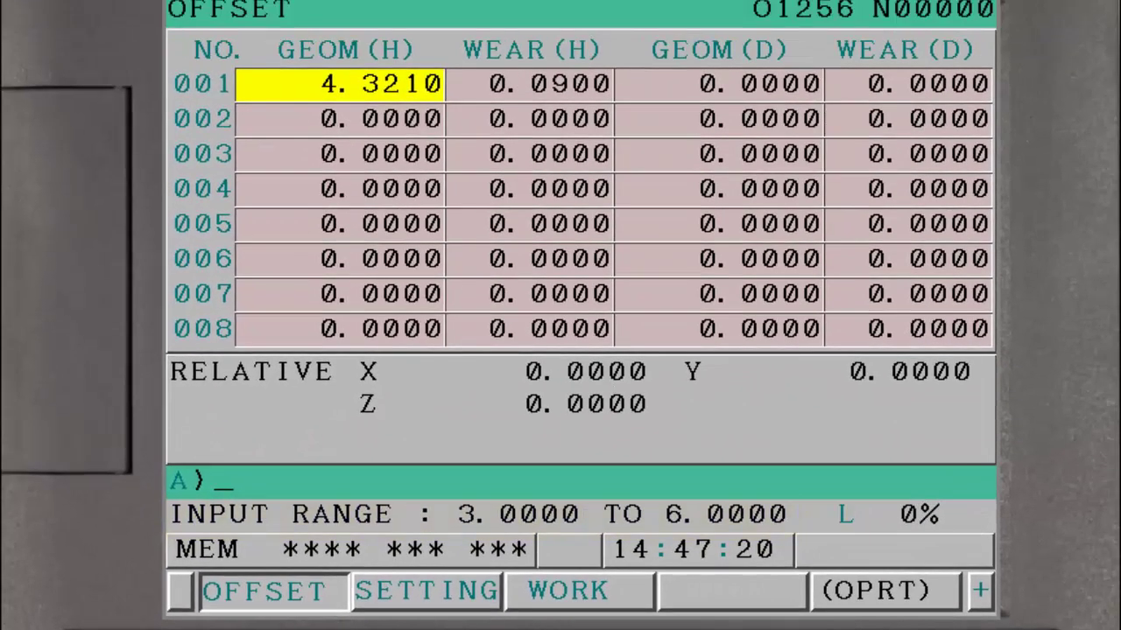
key("Right")
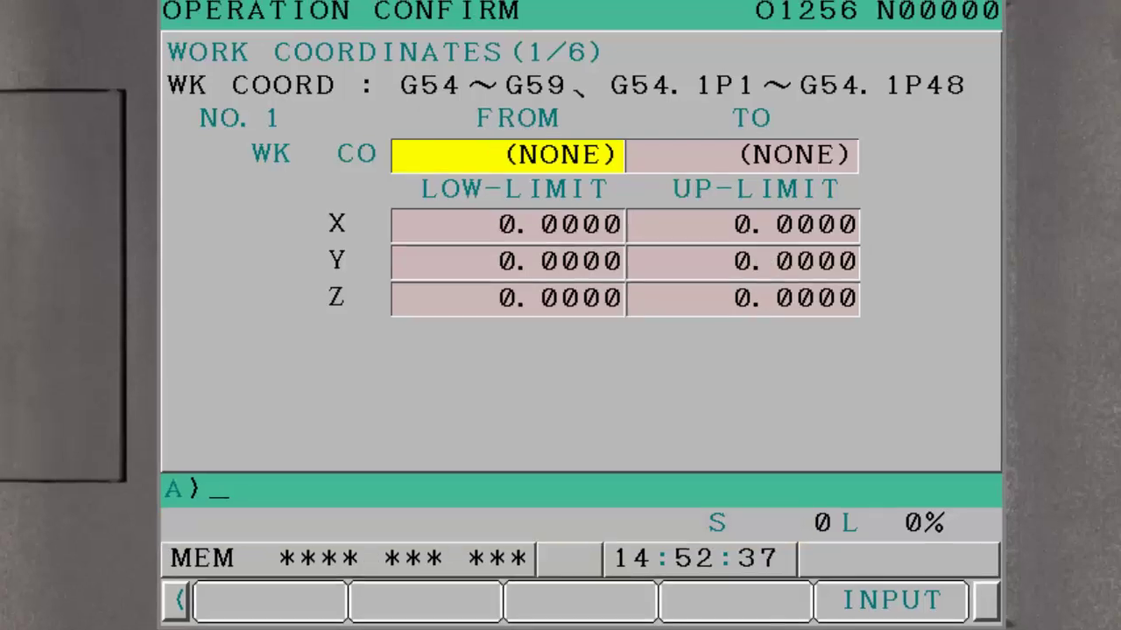
- Set the first work coordinate limit range from G54 to G59
type("G")
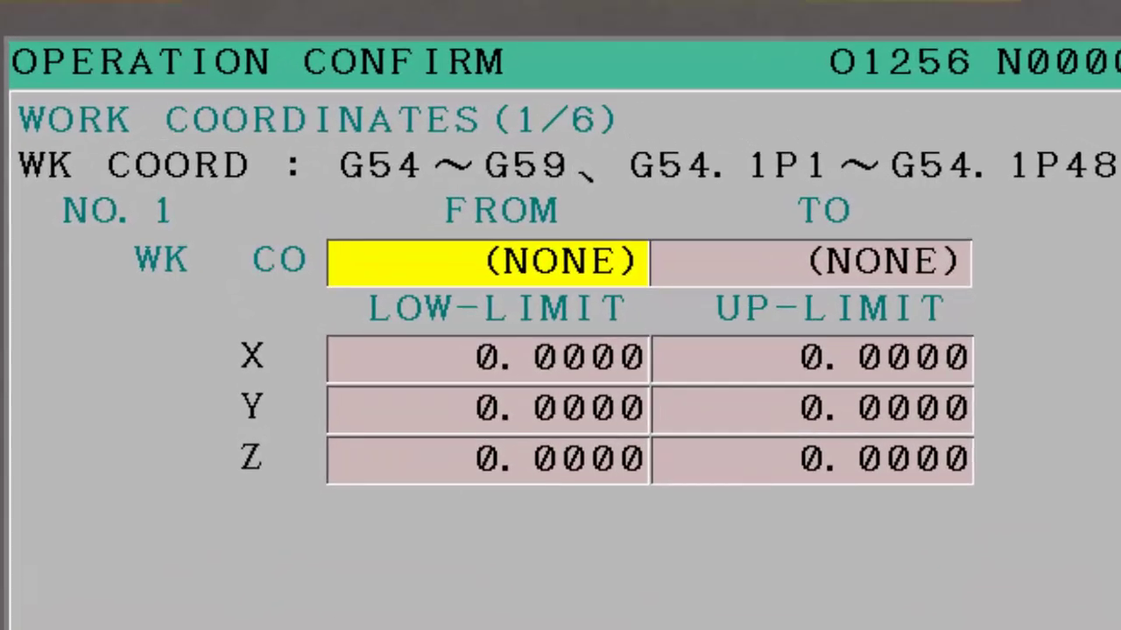
key("Return")
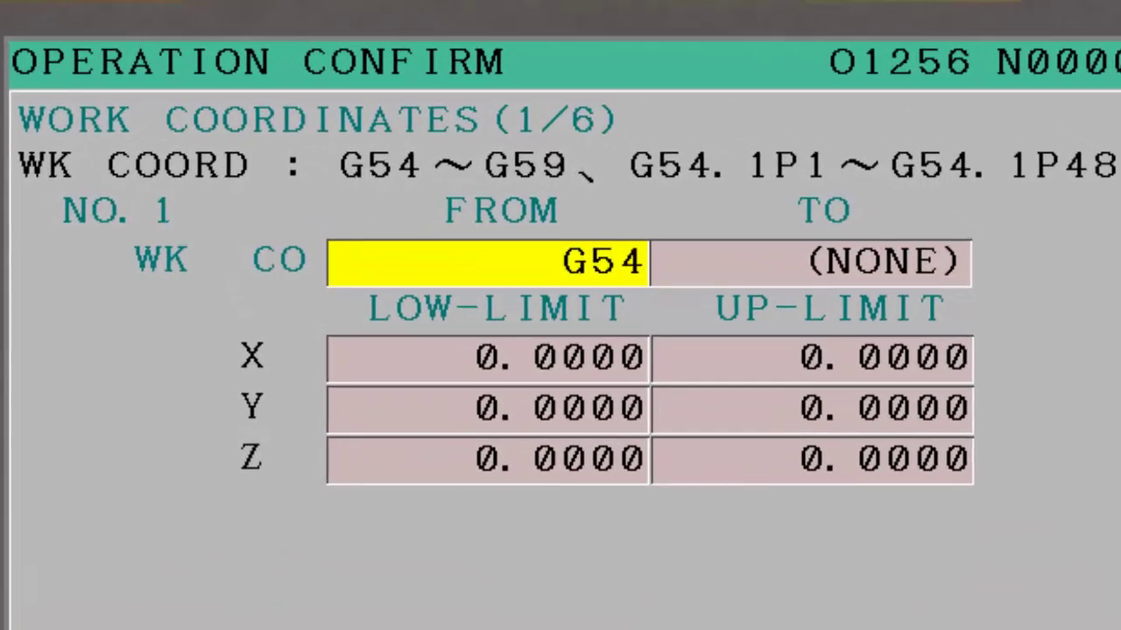
key("Right")
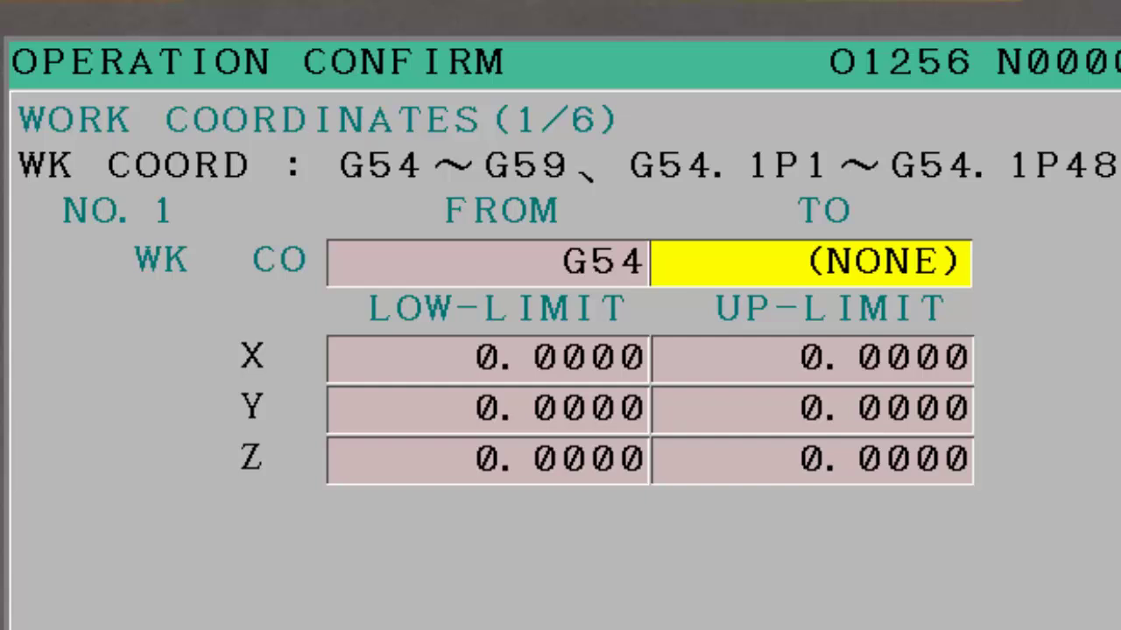
key("Return")
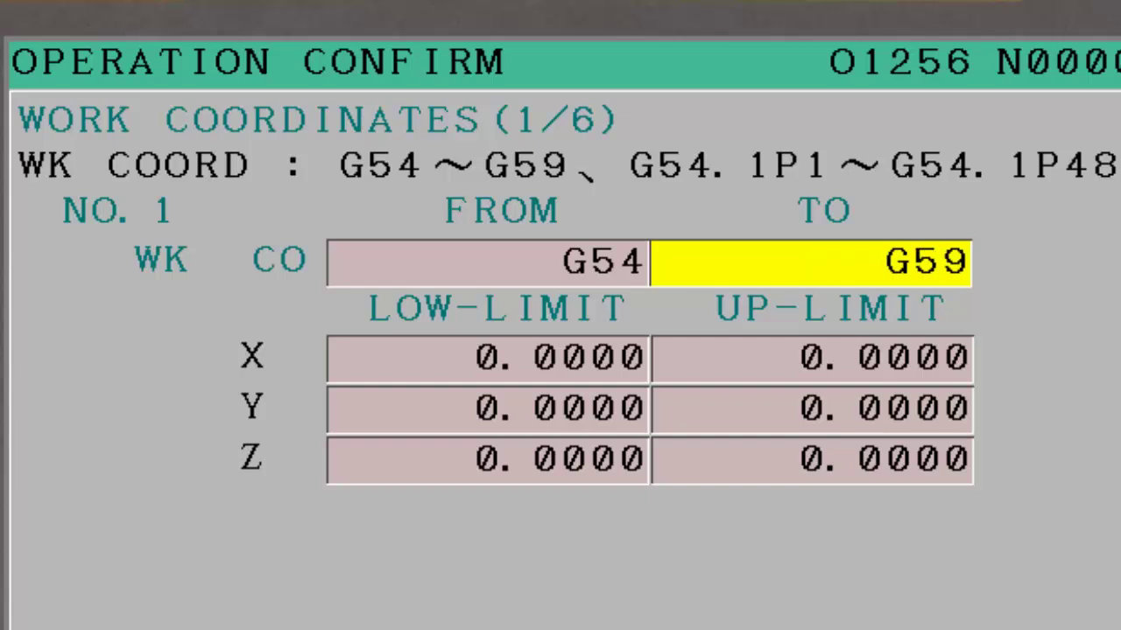
- Set the G54 to G59 low limits to -12 for X, -8 for Y and -12 for Z
key("Right")
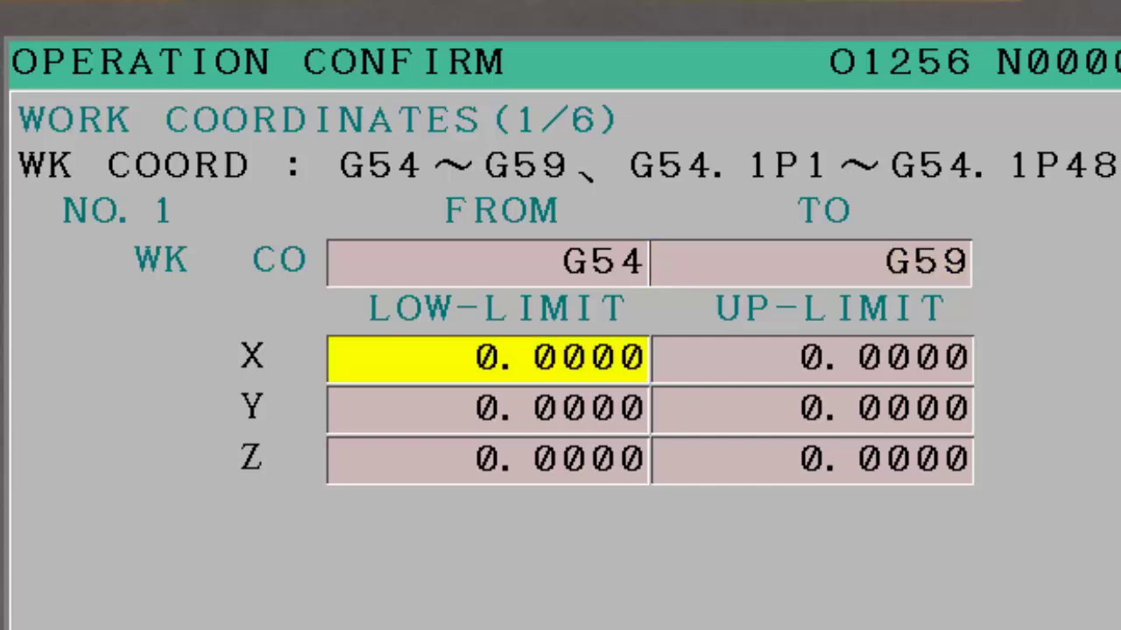
key("Return")
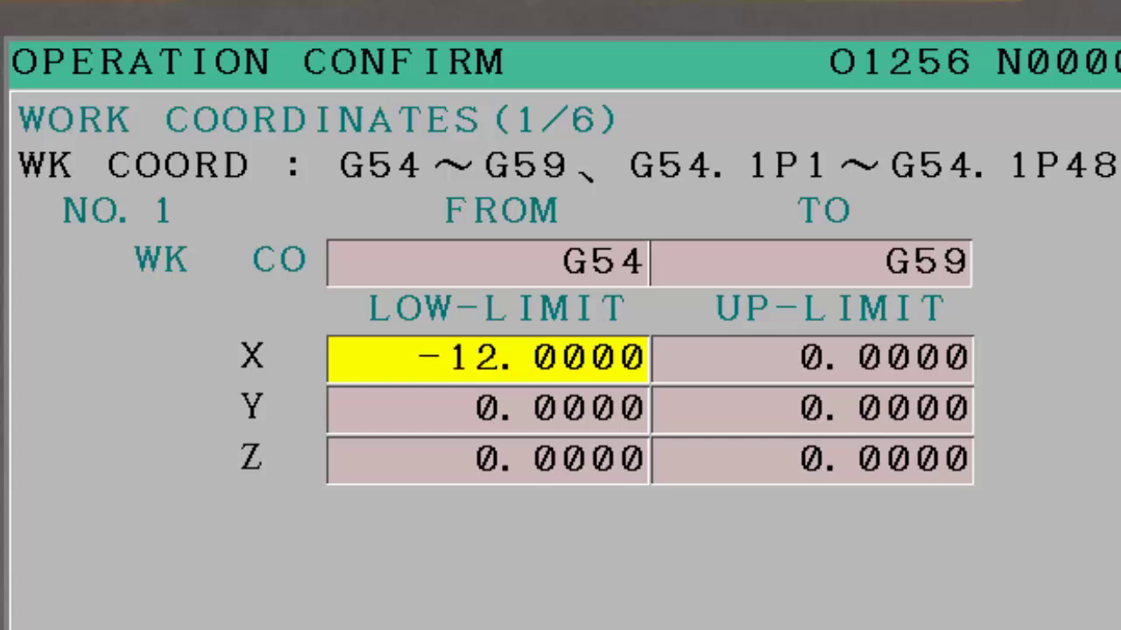
key("Down")
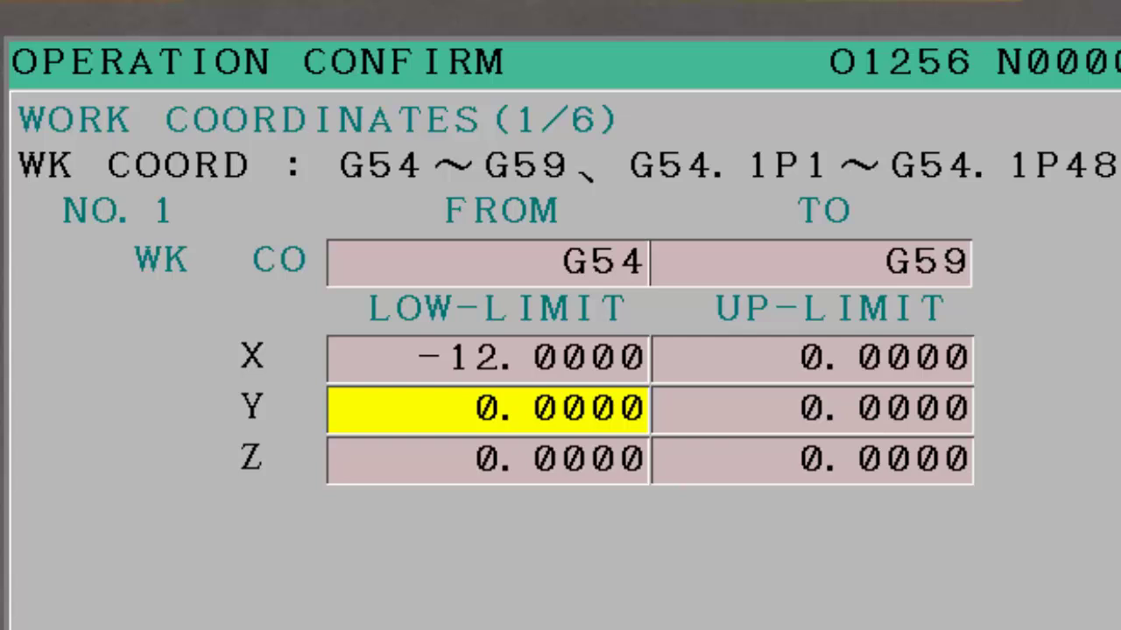
key("Return")
key("Down")
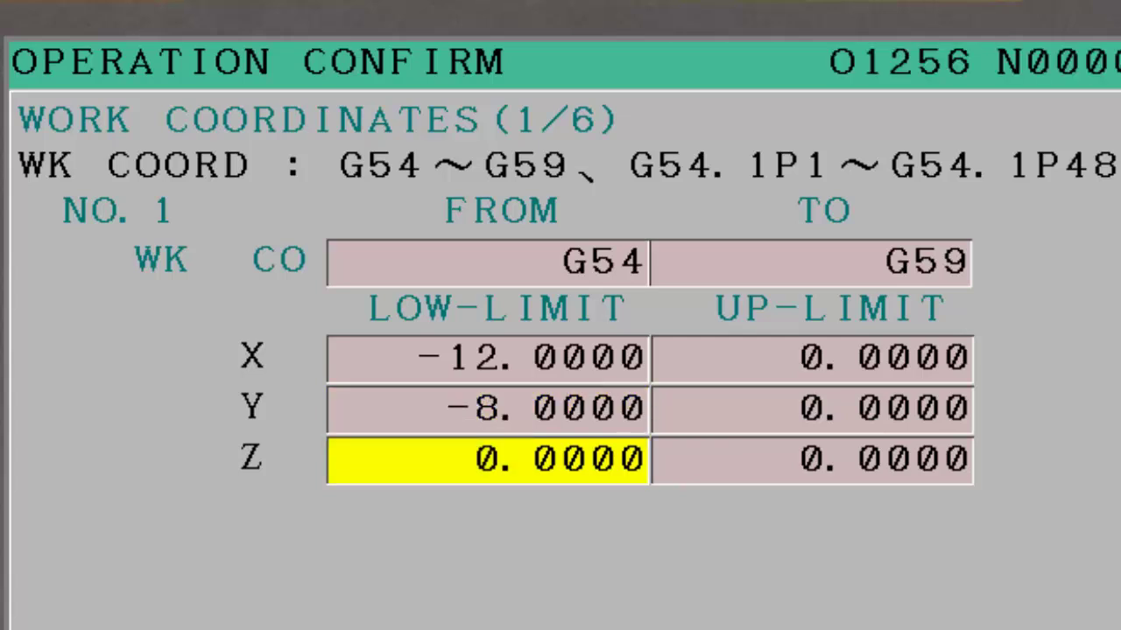
key("Return")
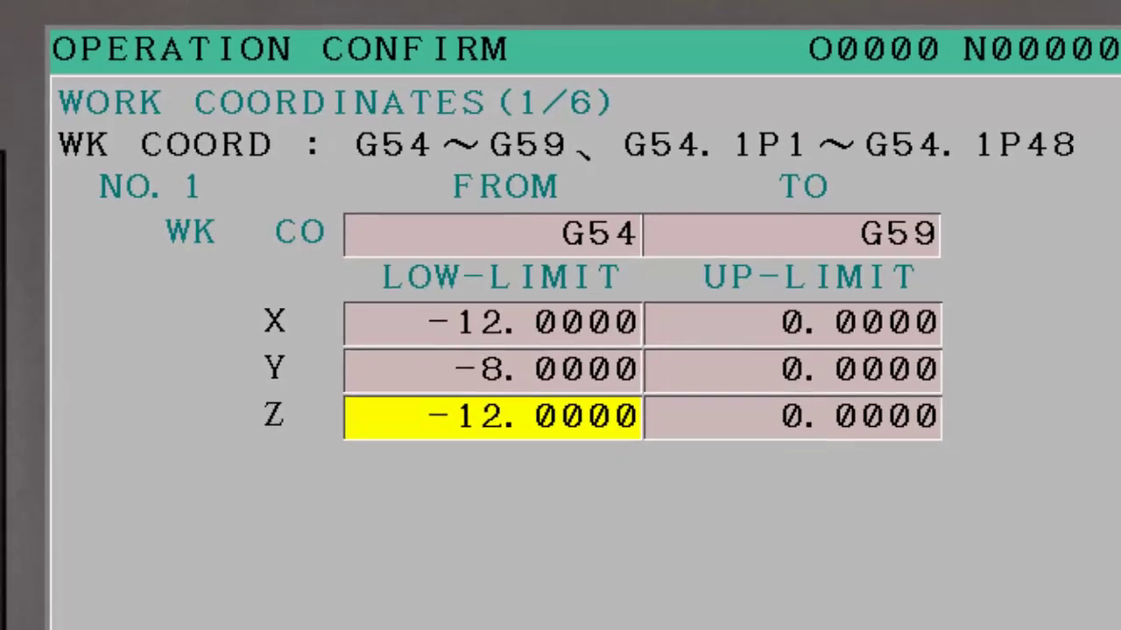
- Open the guard settings, turn the PROGRAM DELETE confirmation off and switch it back on
key("F1")
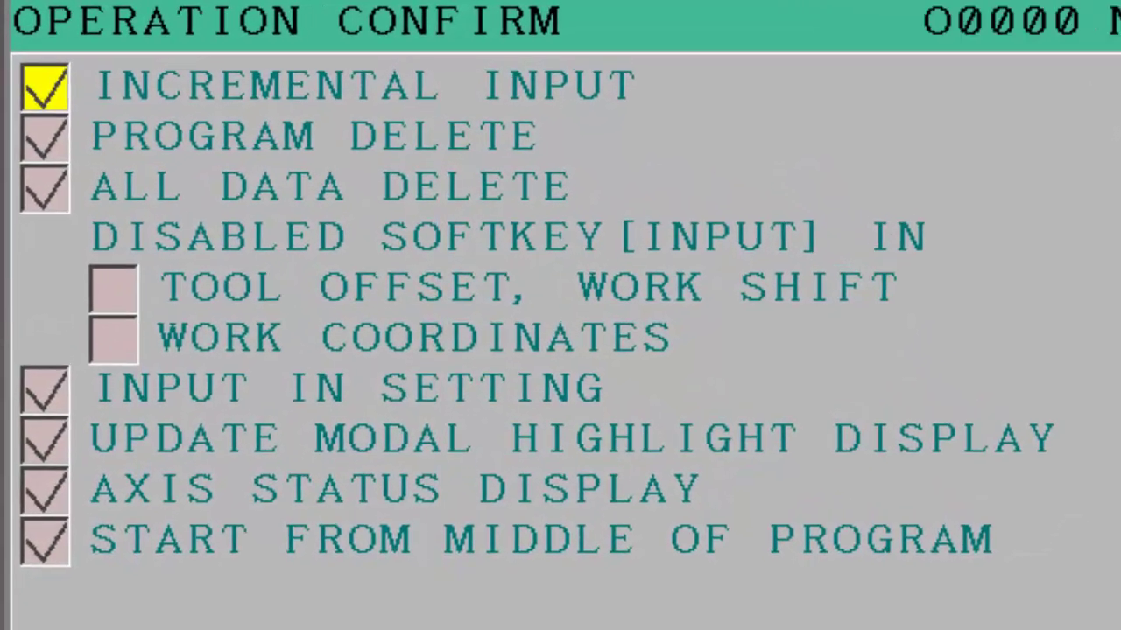
key("Down")
key("Down")
key("Down")
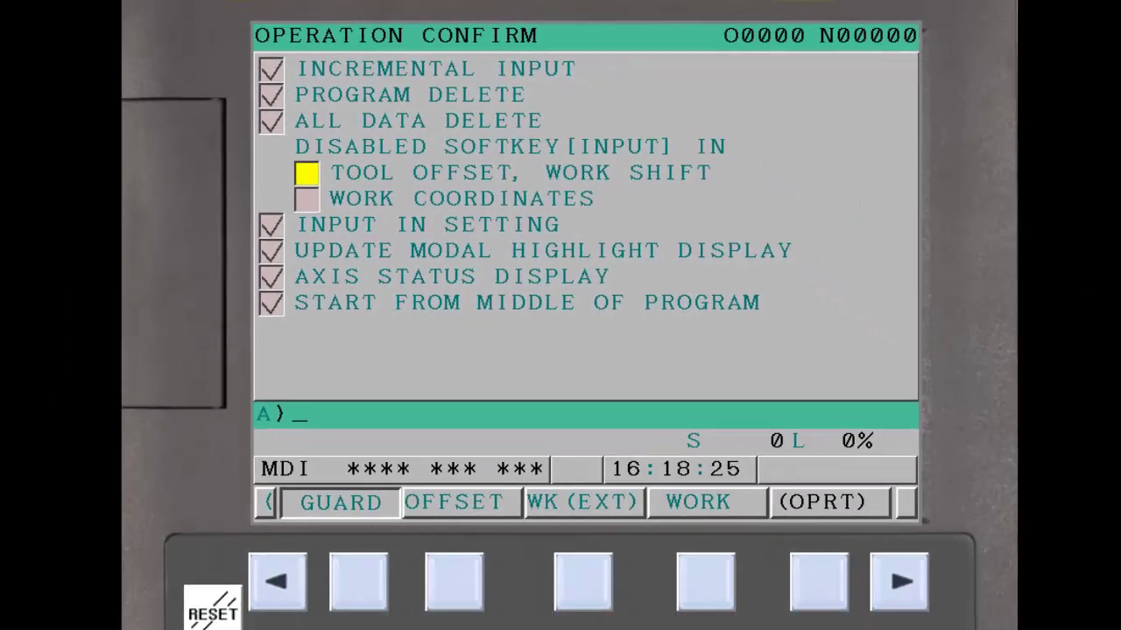
key("Up")
key("Up")
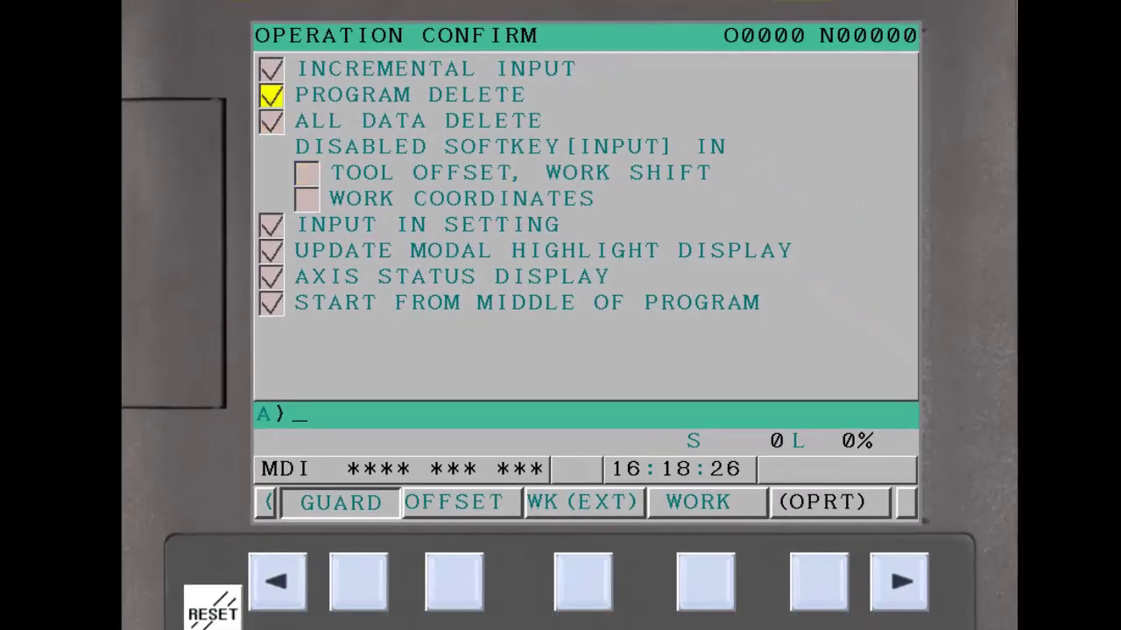
left_click(821, 589)
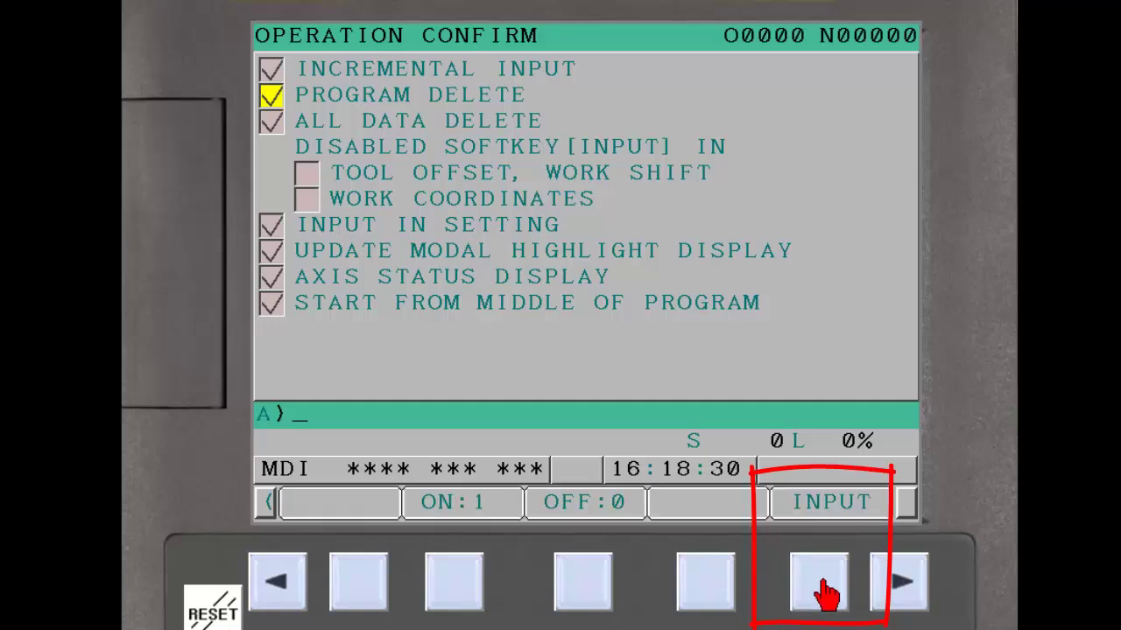
left_click(583, 582)
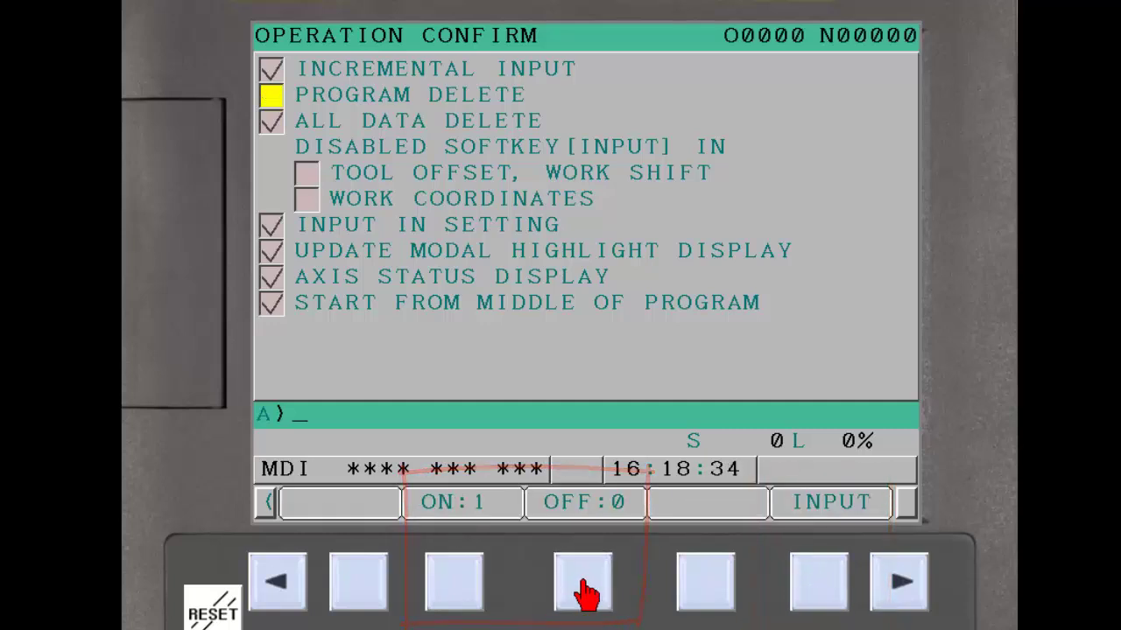
left_click(457, 587)
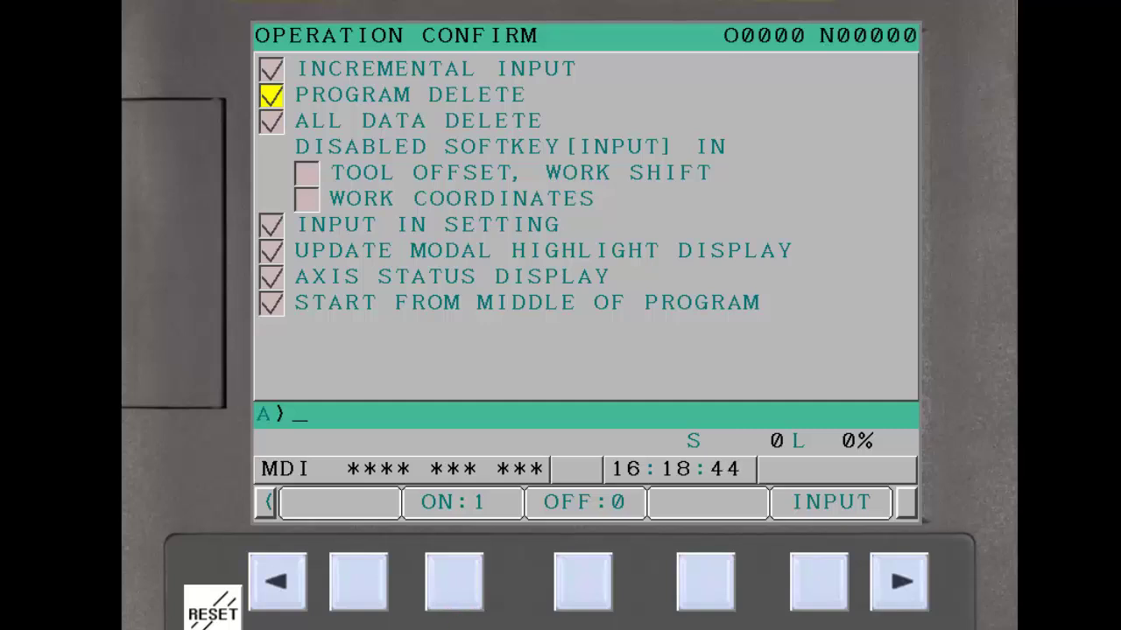
- Add .003 incrementally to WEAR (H) of offset 001 and accept the confirmation
key("Up")
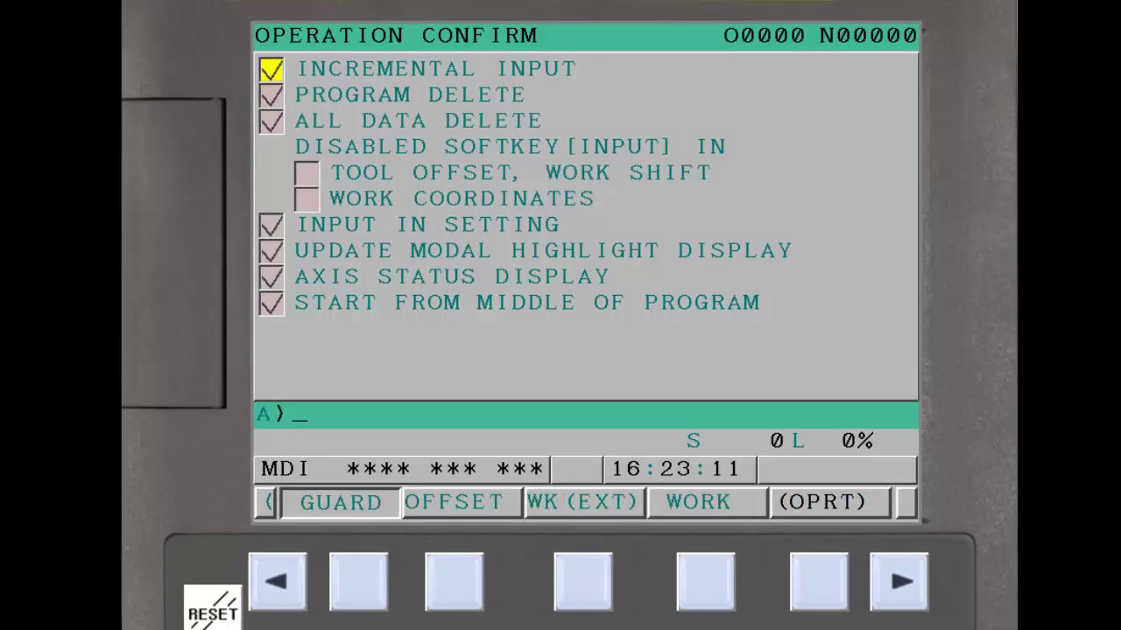
left_click(454, 582)
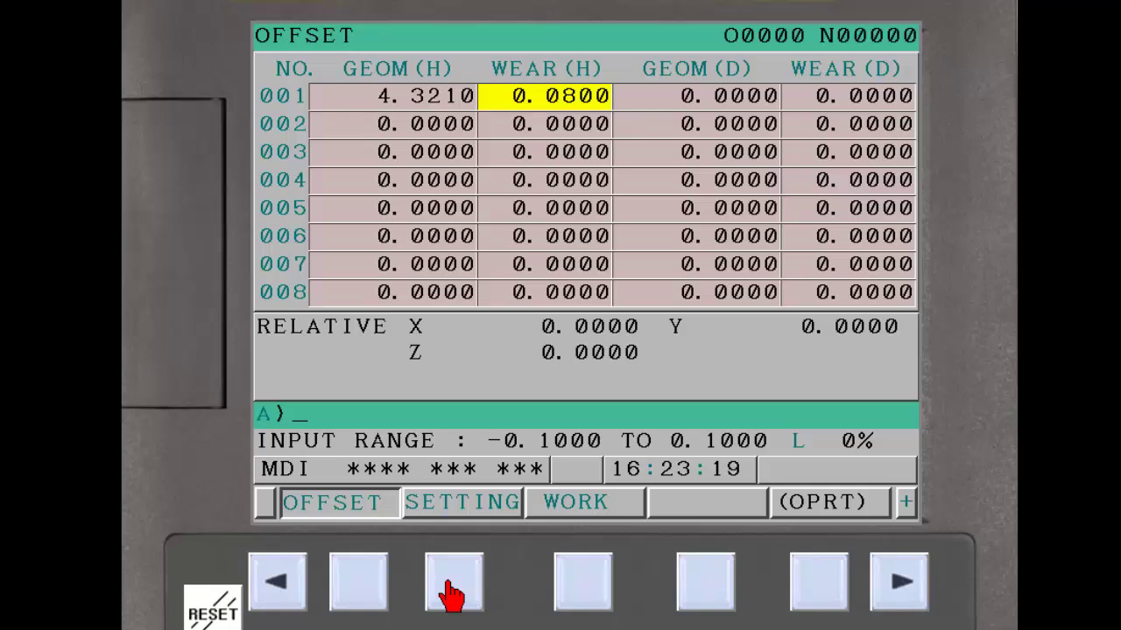
type(".")
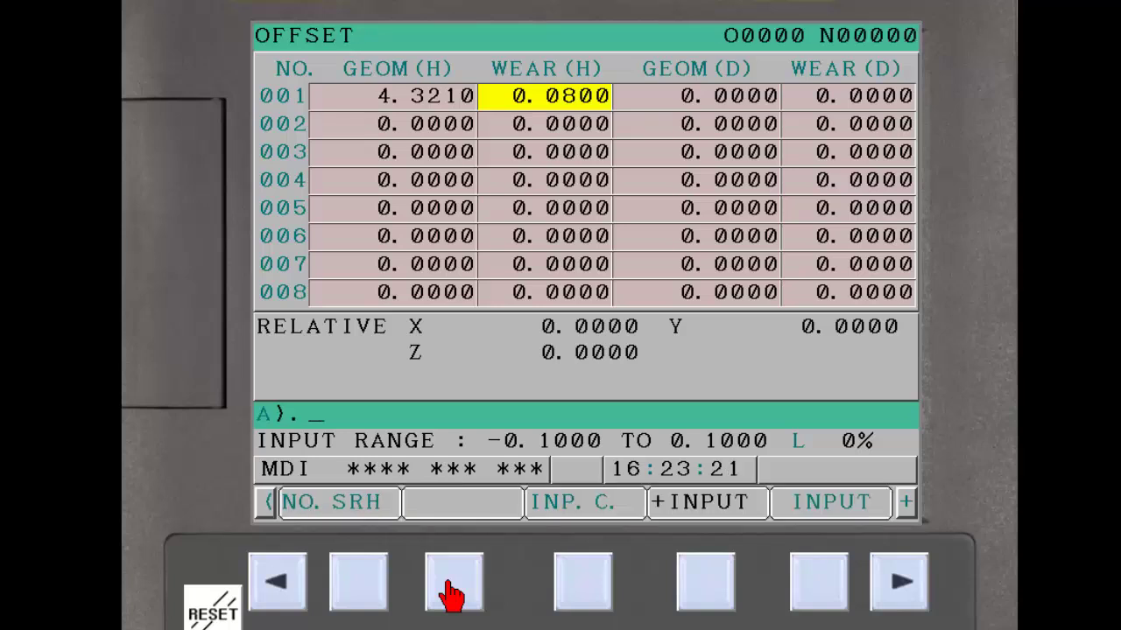
type("003")
left_click(709, 581)
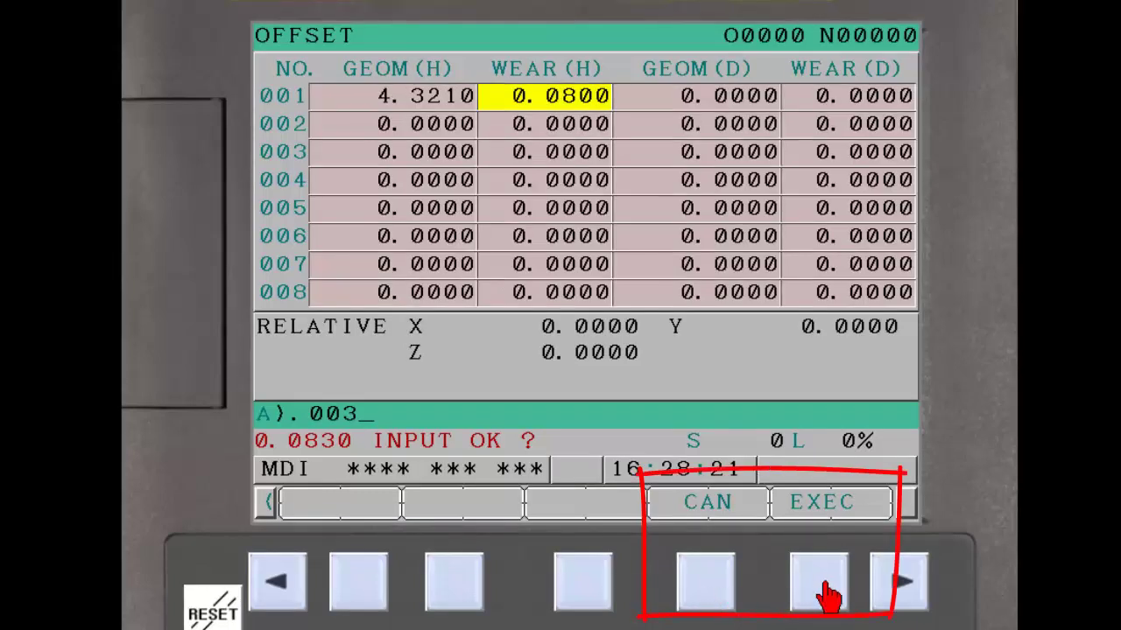
left_click(823, 584)
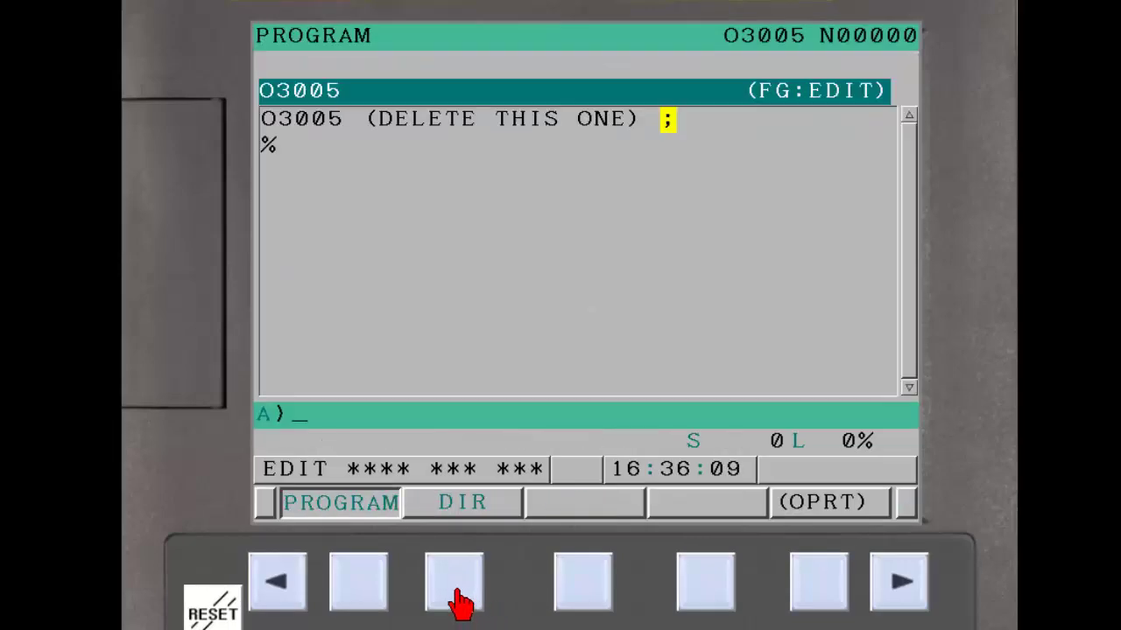
- Request deletion of program O3001 from the program directory and cancel the request
left_click(457, 600)
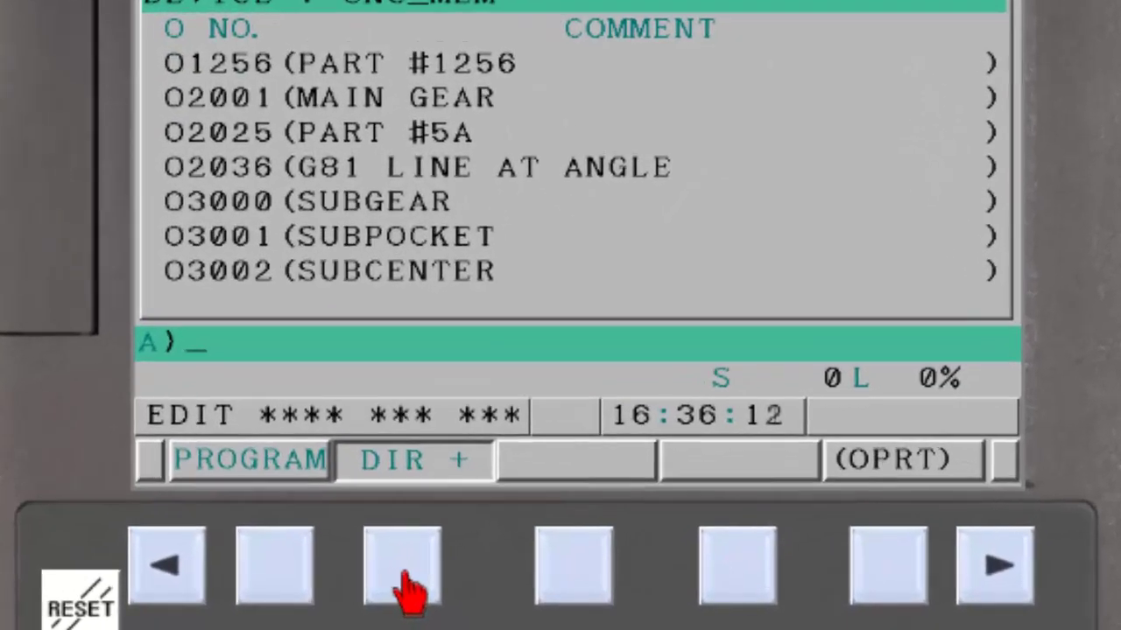
type("O3")
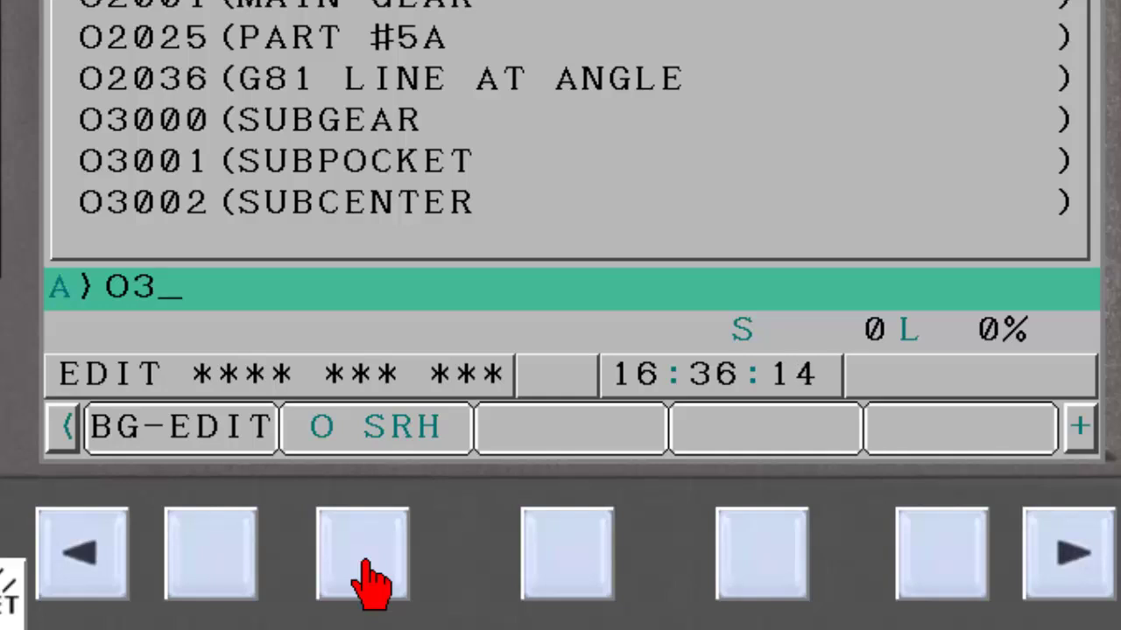
type("001")
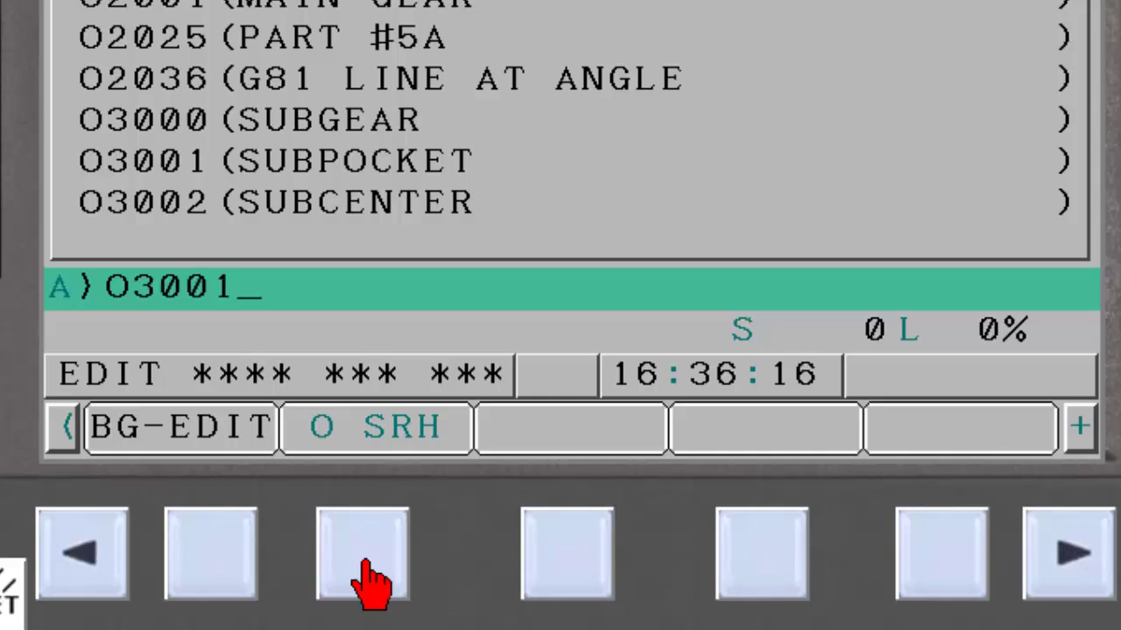
key("Delete")
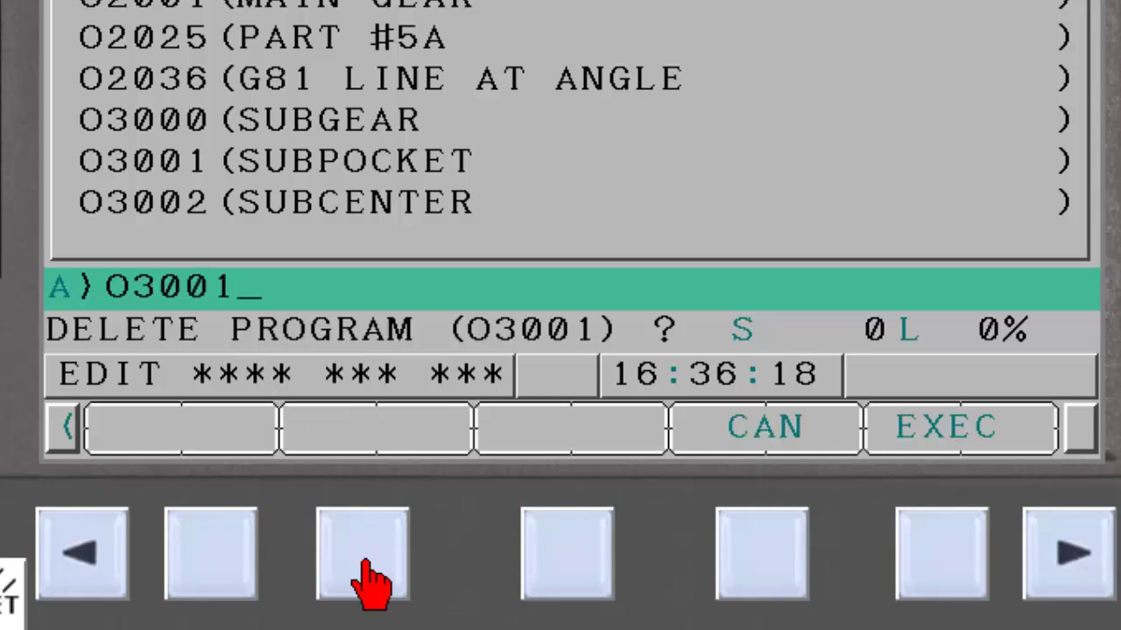
left_click(779, 532)
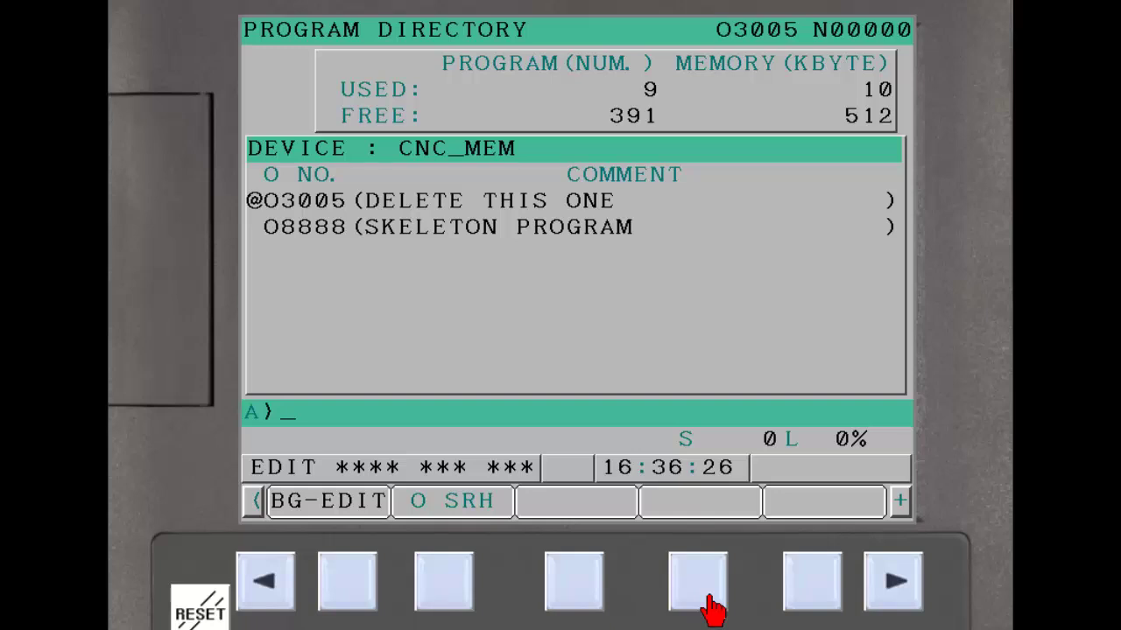
- Delete program O3005 from the directory, execute the confirmation and check the remaining program list
type("3005")
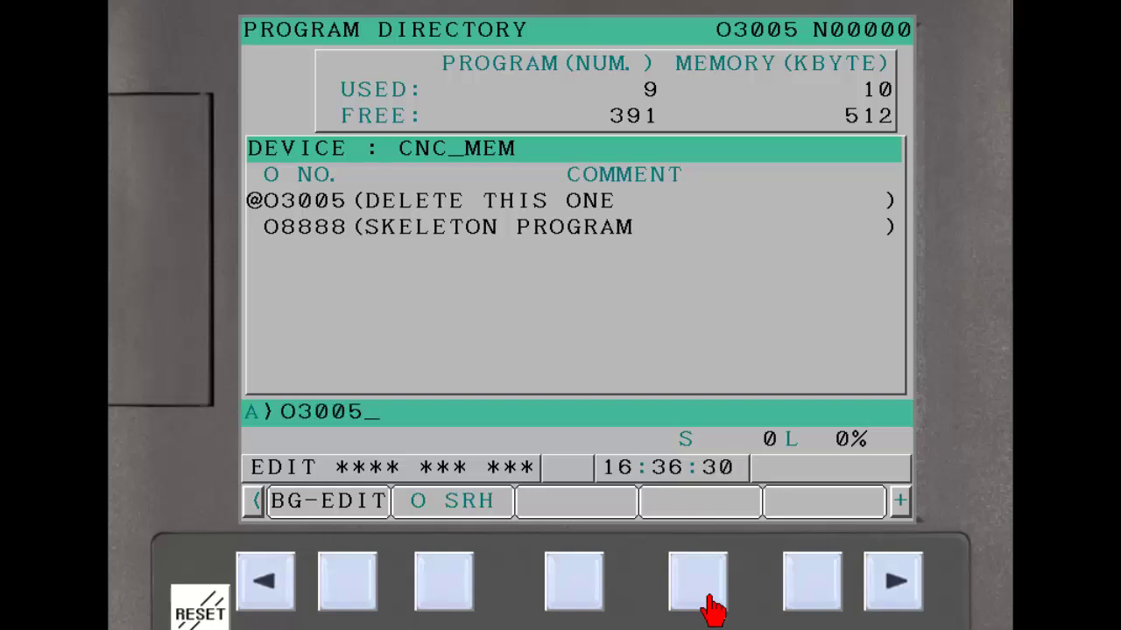
key("Delete")
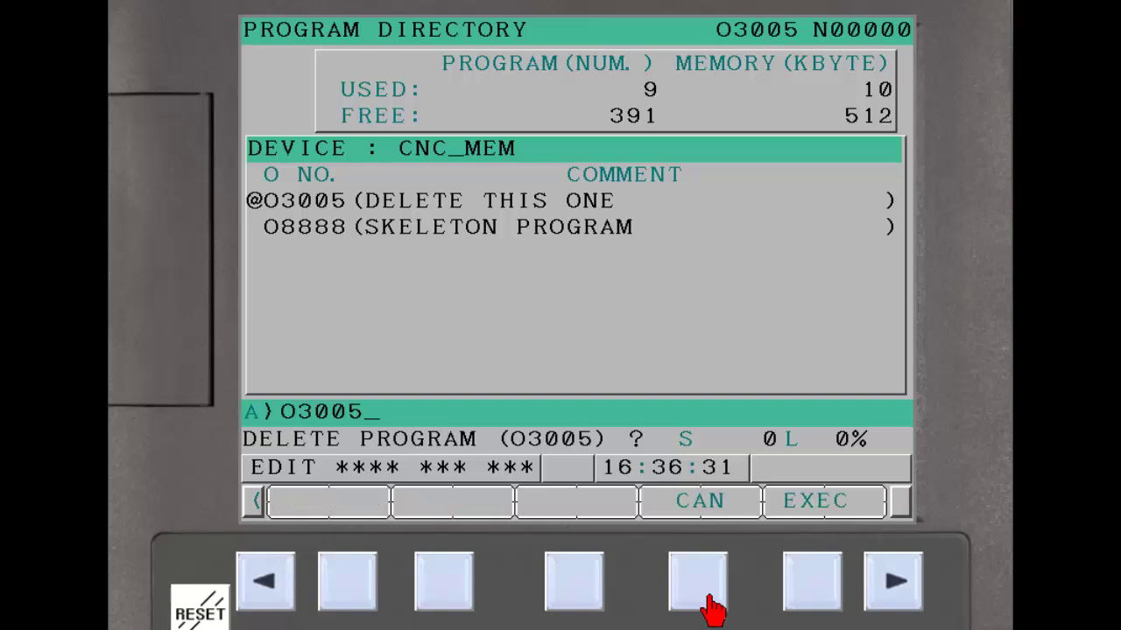
left_click(826, 590)
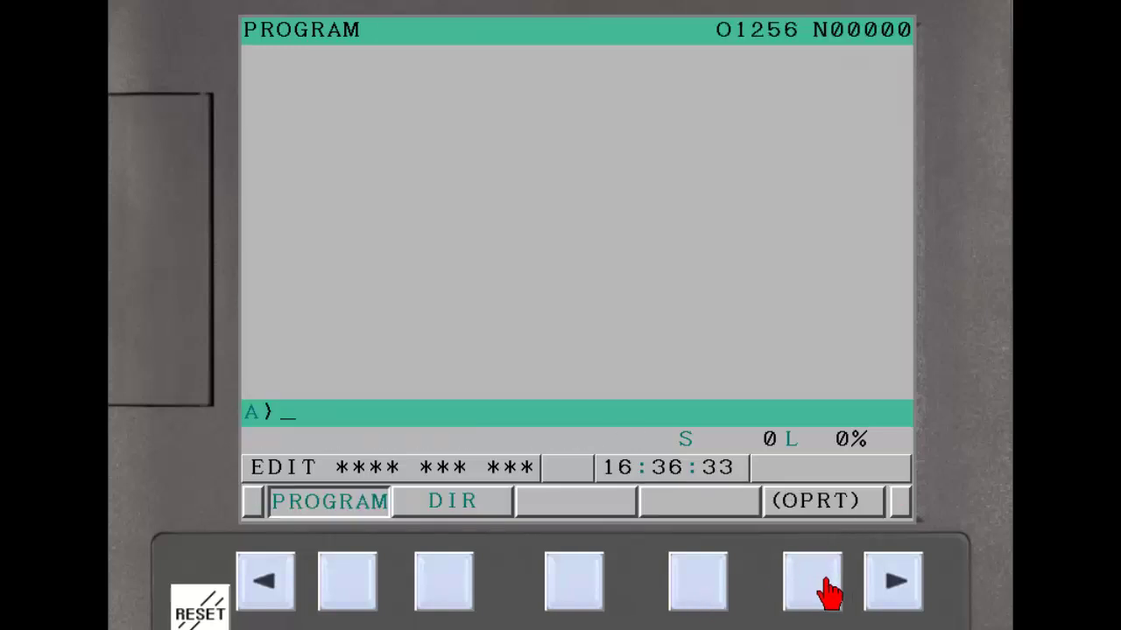
left_click(457, 588)
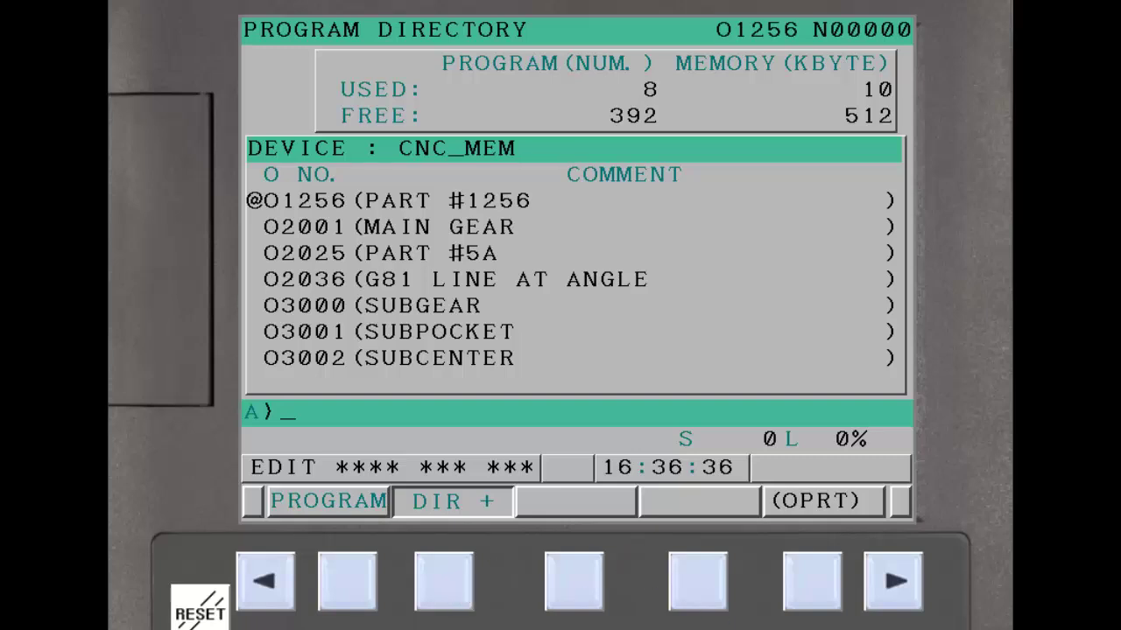
key("Page_Down")
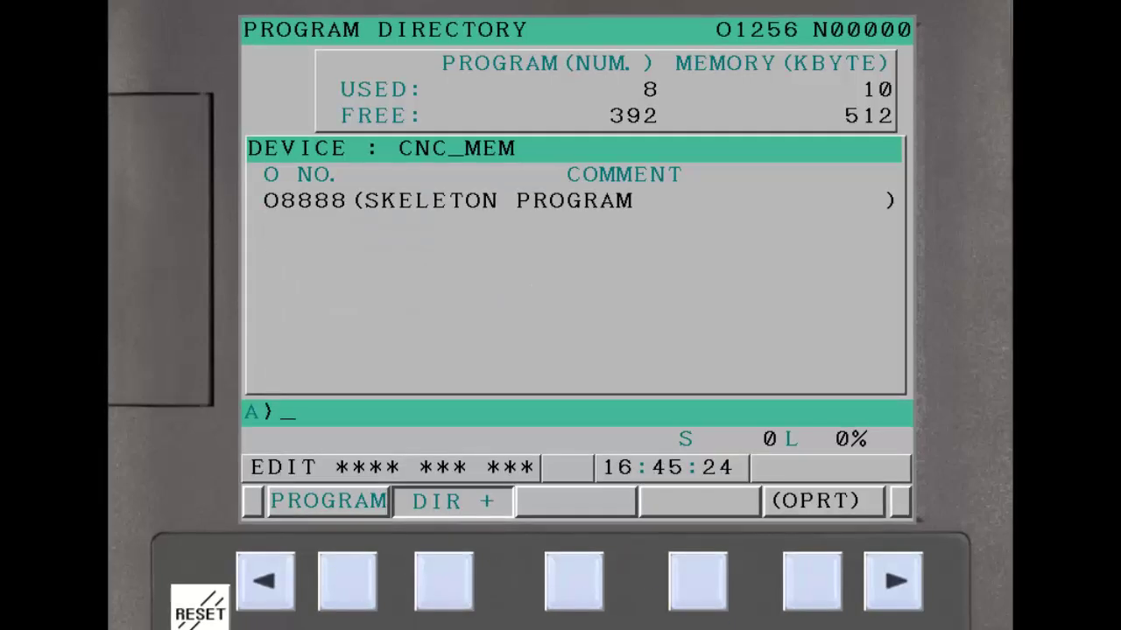
- Go to the tool offset table and request erasing ALL of its offset data
key("F3")
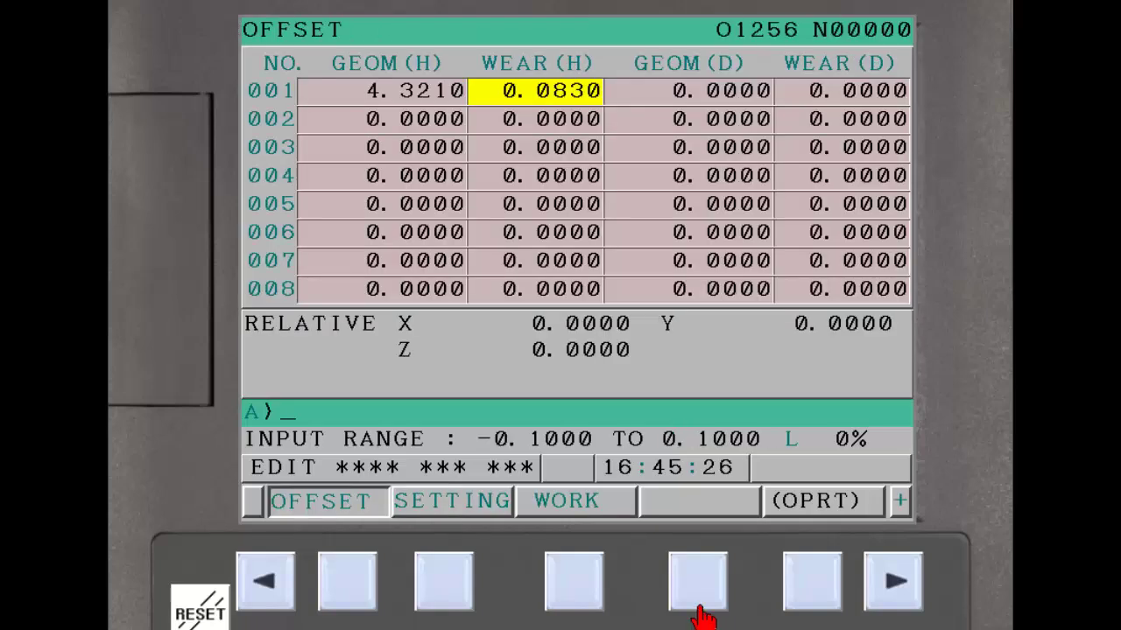
left_click(806, 589)
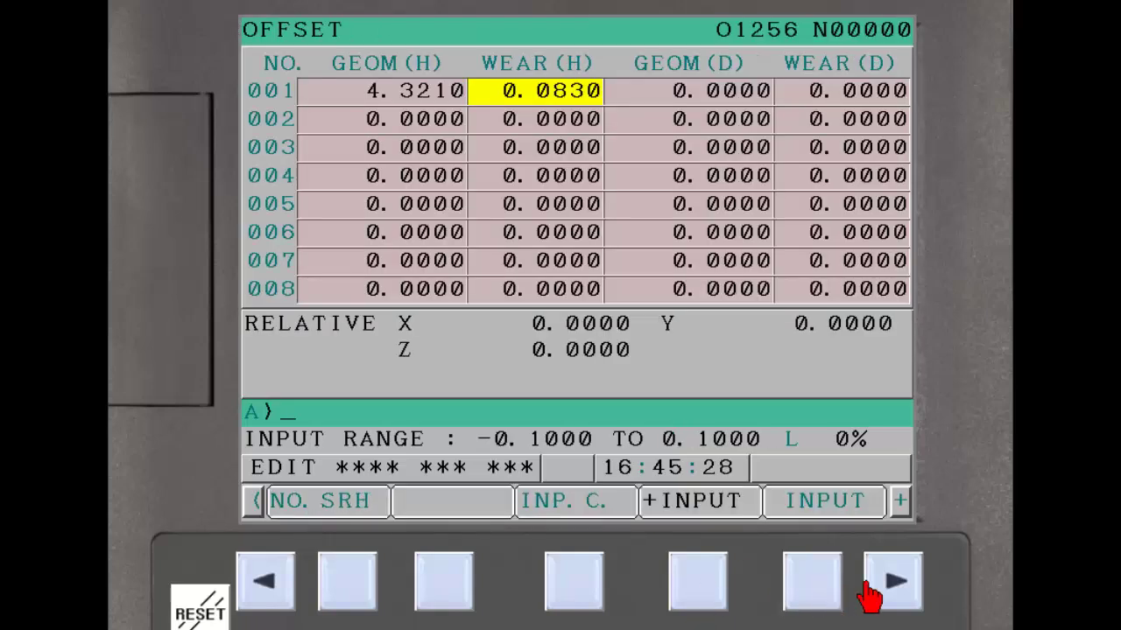
left_click(898, 591)
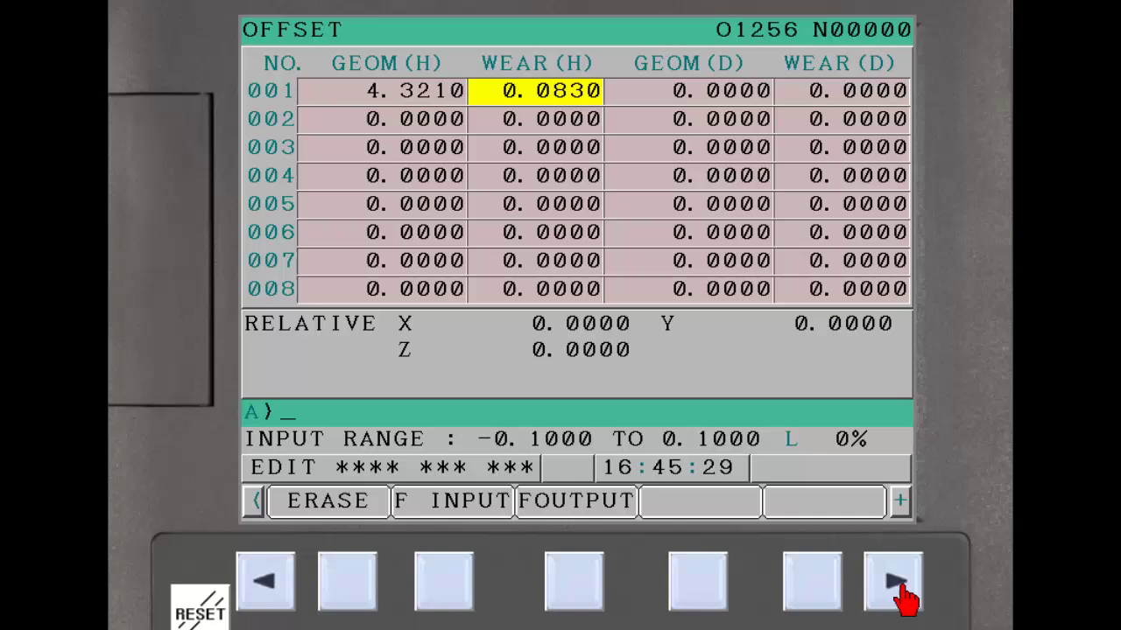
left_click(341, 589)
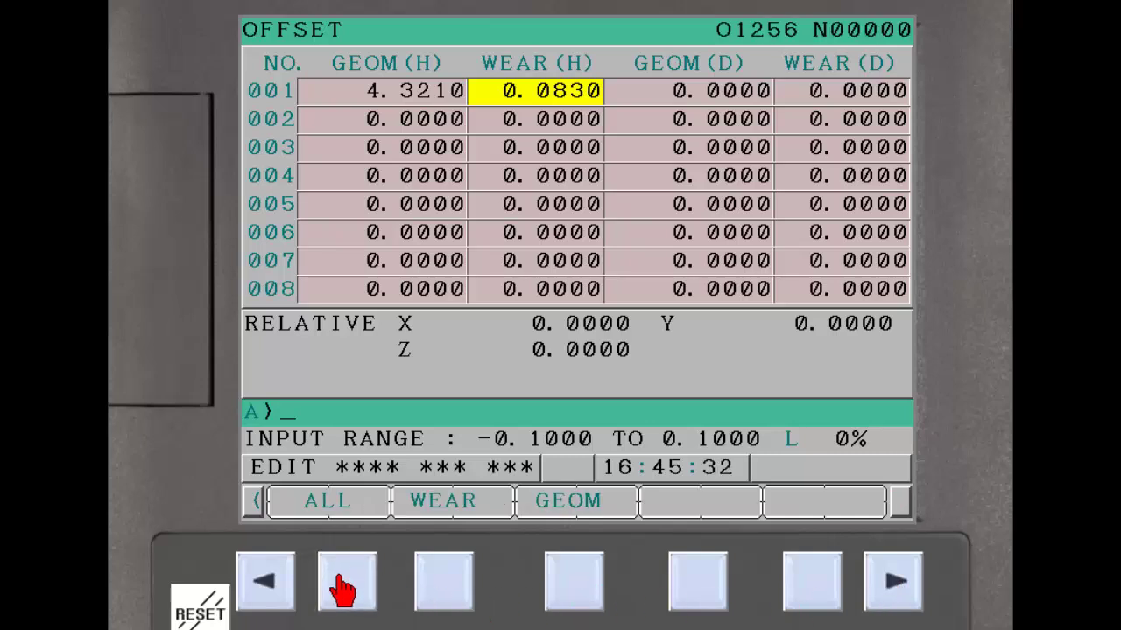
left_click(346, 582)
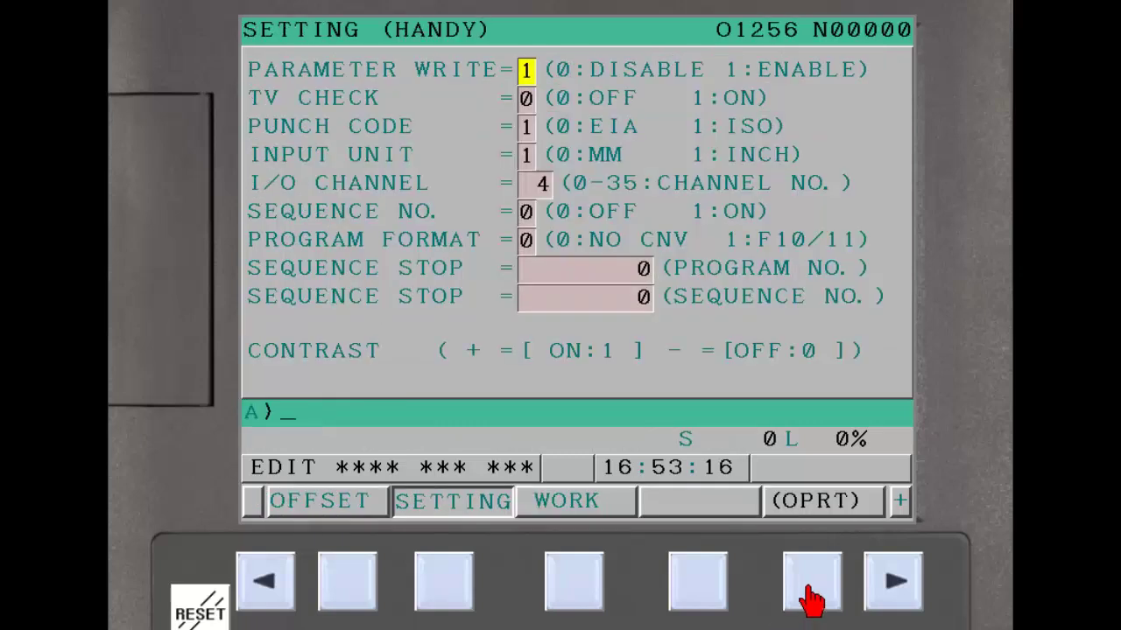
- Turn on DISABLED SOFTKEY[INPUT] for TOOL OFFSET, WORK SHIFT in the guard settings and start a test entry in the offset table
left_click(897, 593)
left_click(897, 593)
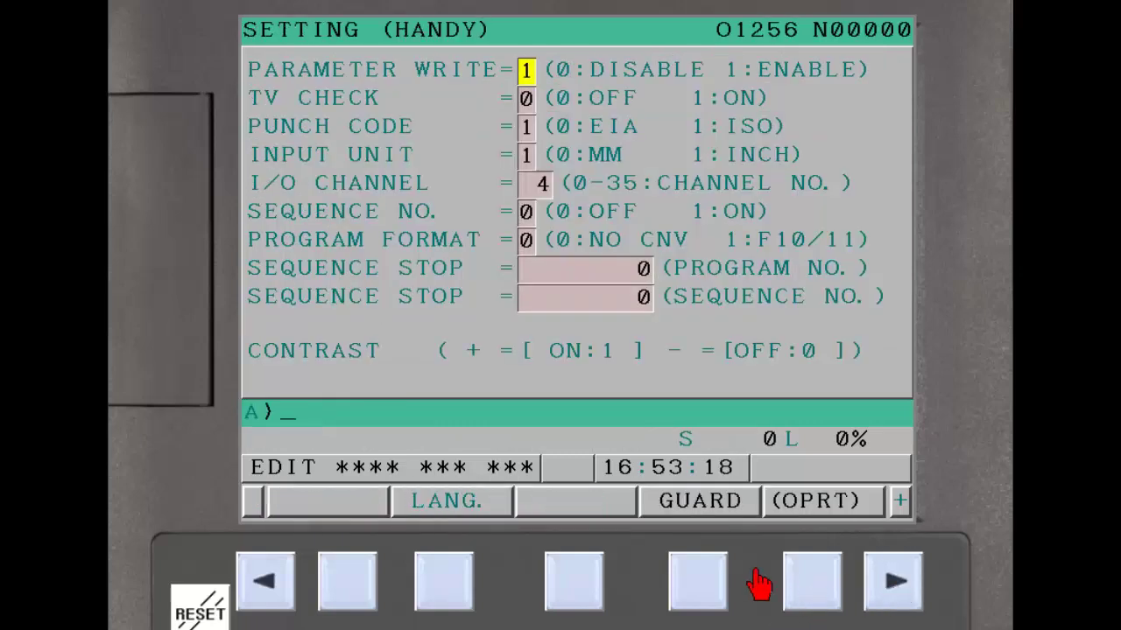
left_click(709, 589)
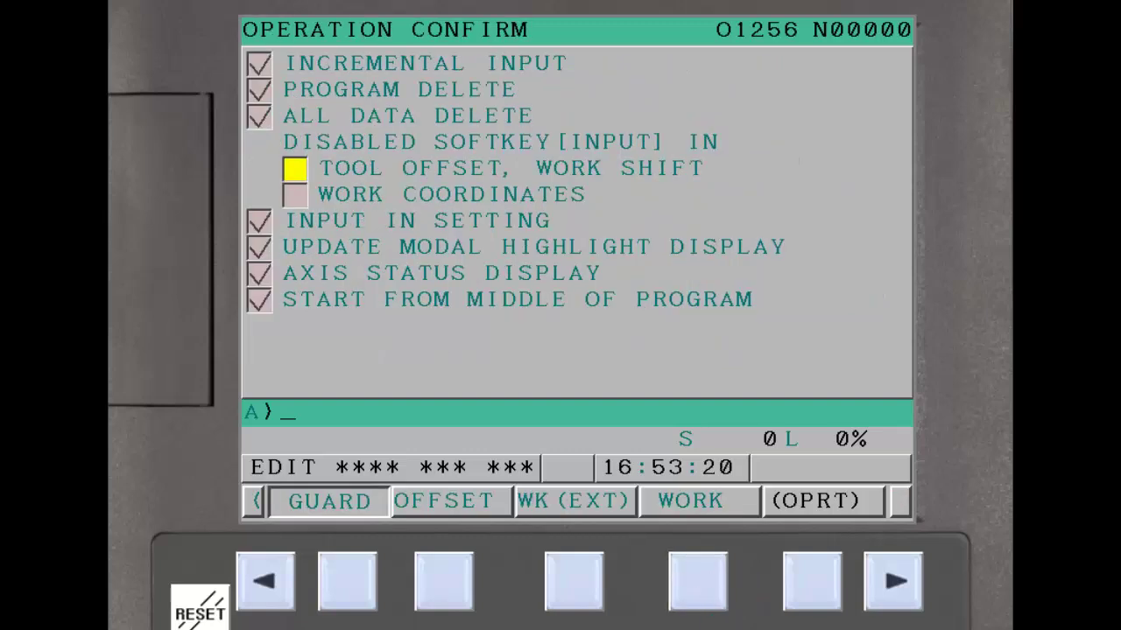
left_click(814, 593)
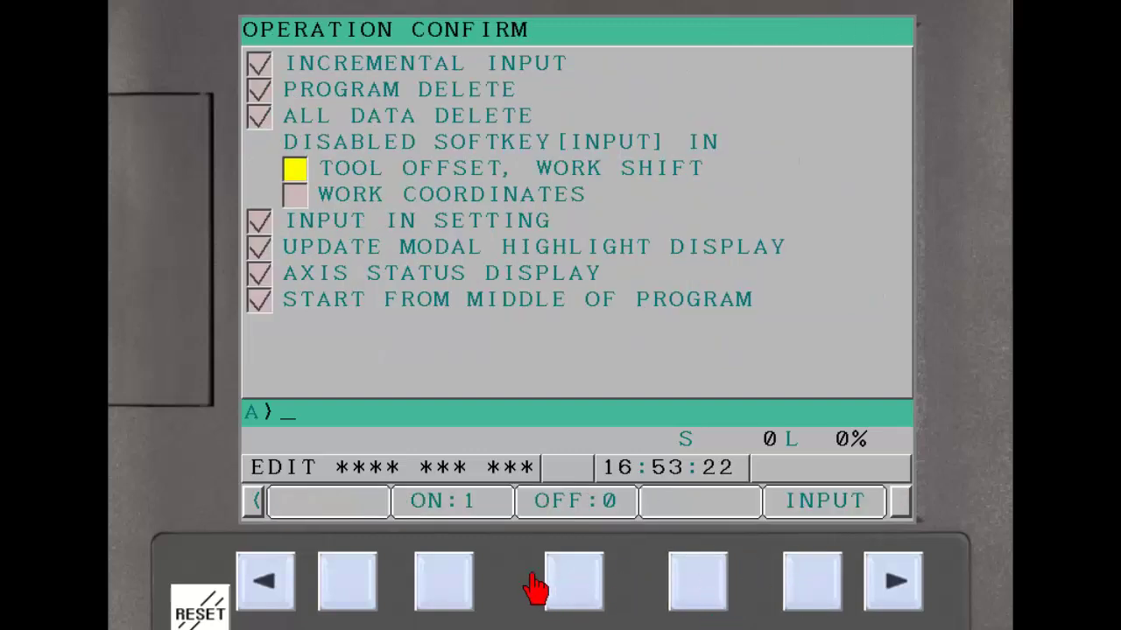
left_click(454, 592)
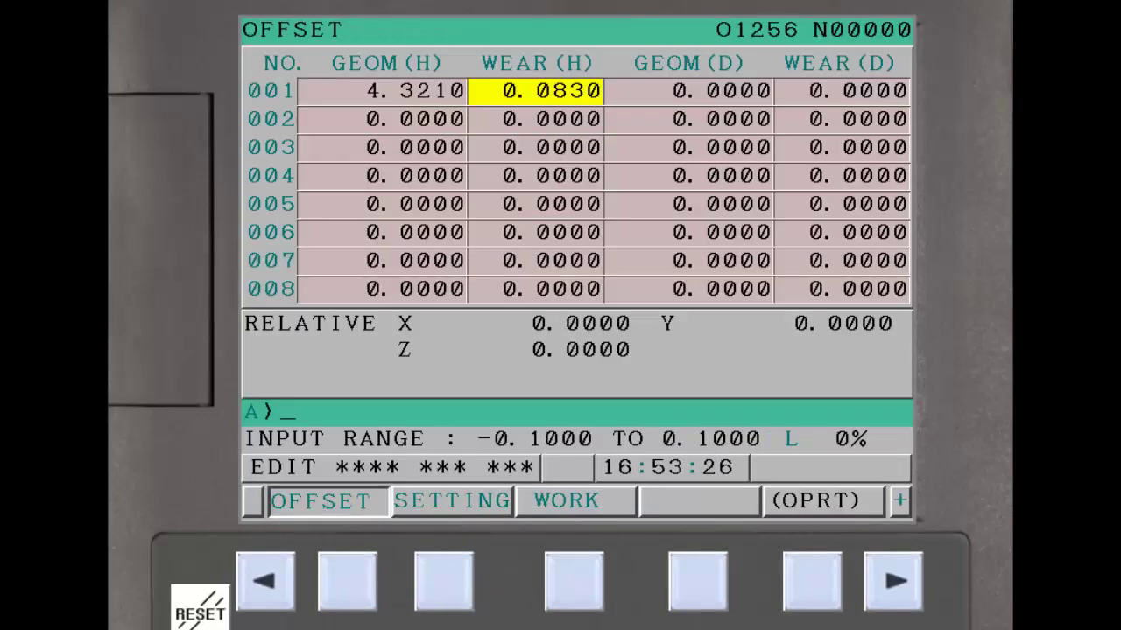
type(".")
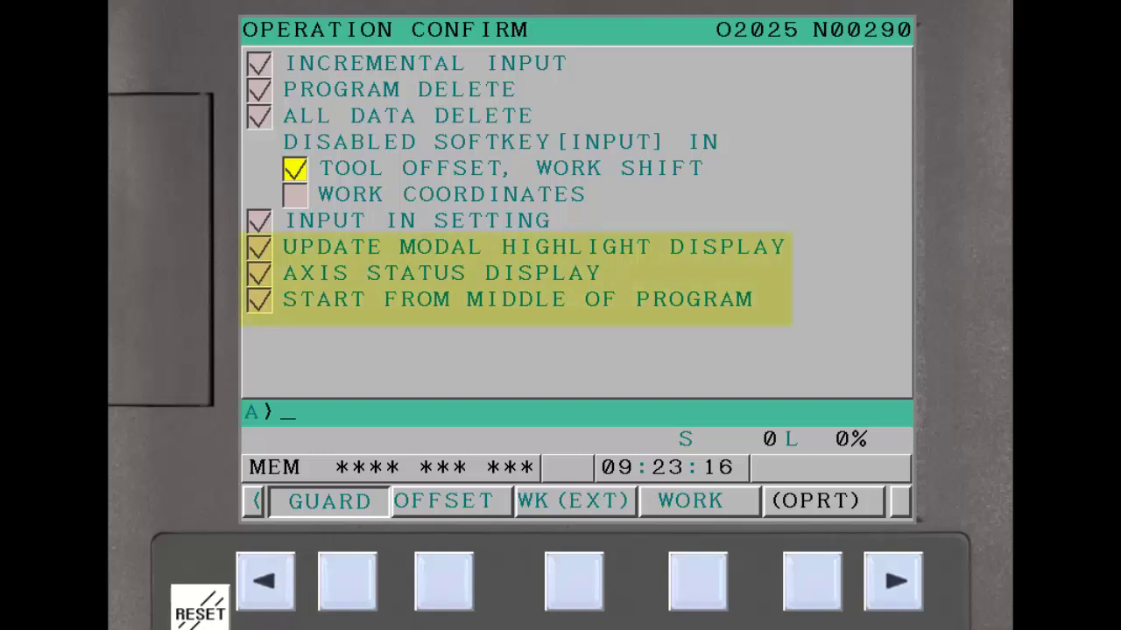
key("Down")
key("Down")
key("Down")
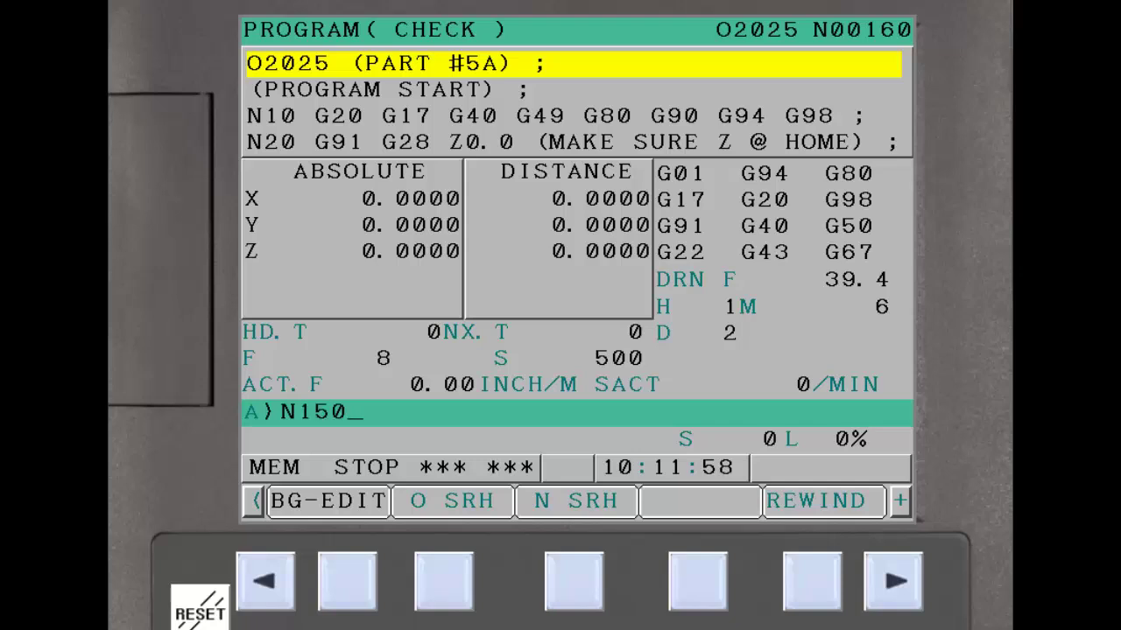
- Search for sequence number N150 in program O2025
left_click(574, 582)
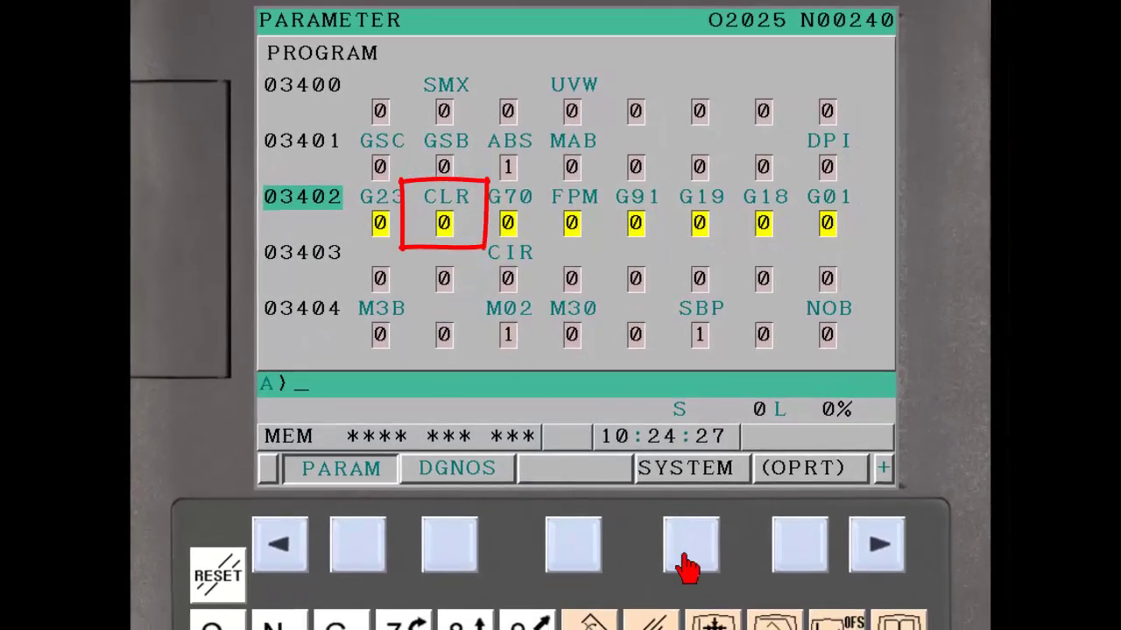
- Reset the control while program O2025 is running and search for sequence number N10
left_click(774, 626)
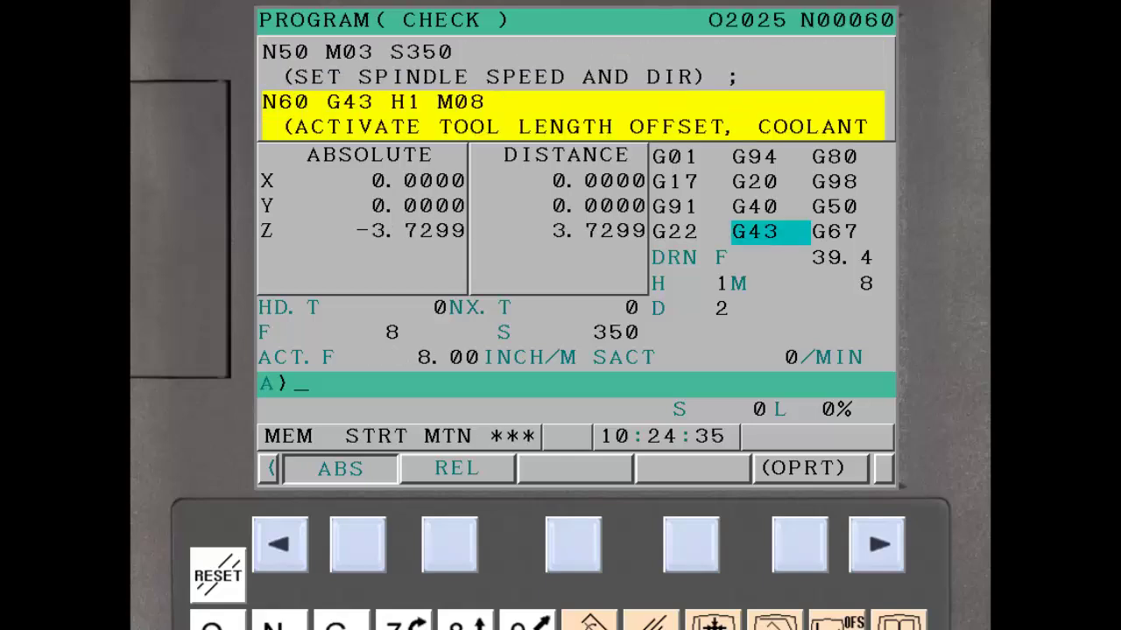
left_click(215, 578)
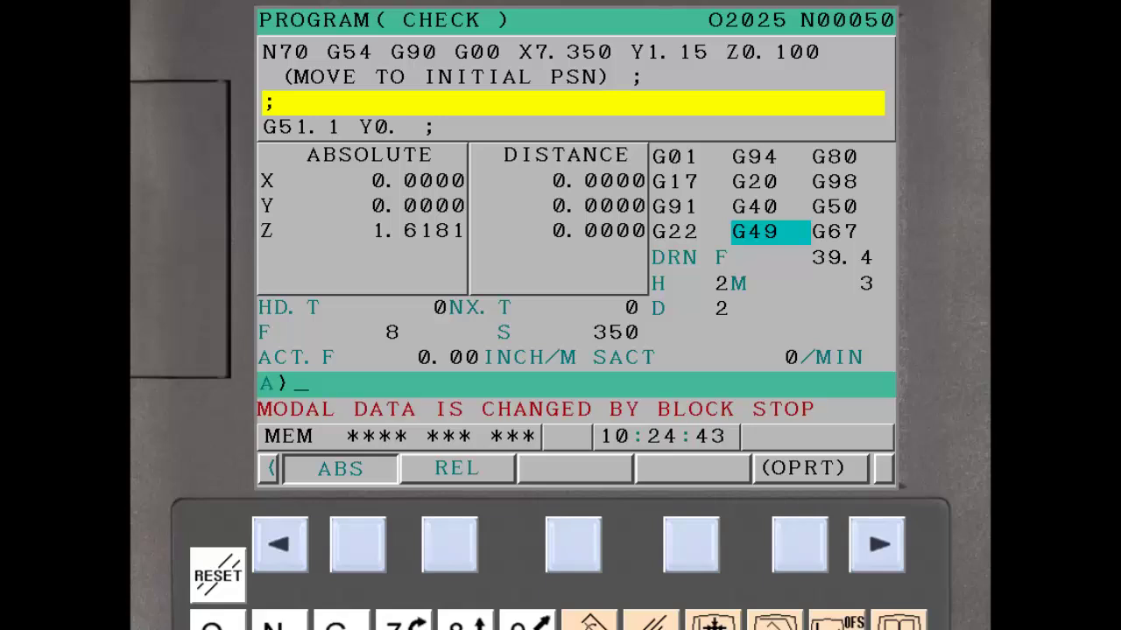
left_click(224, 584)
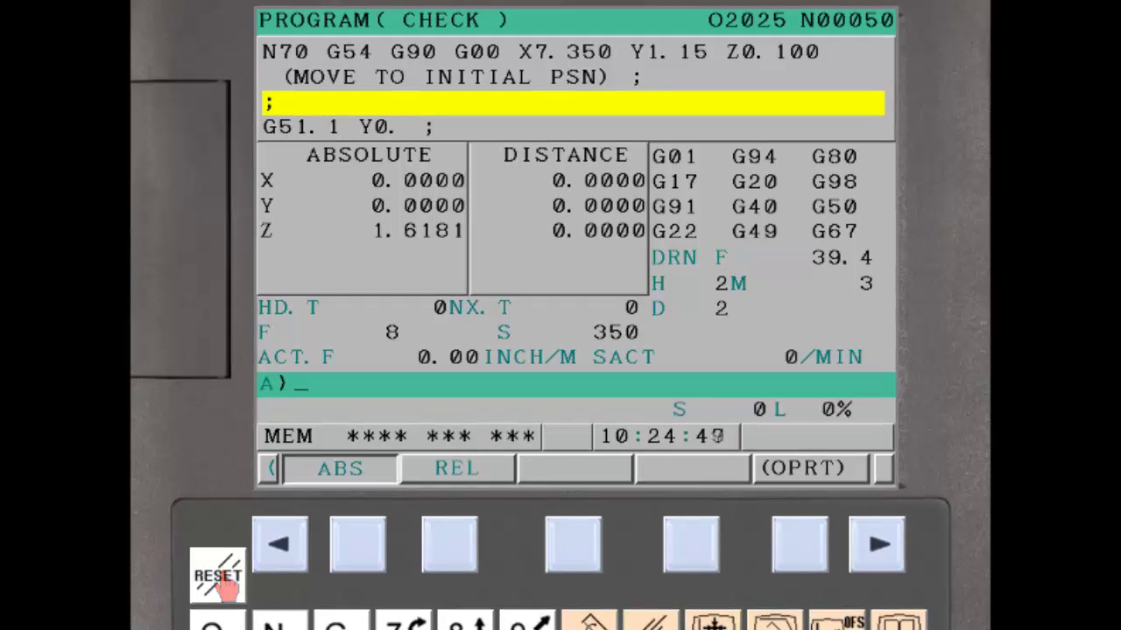
type("N10")
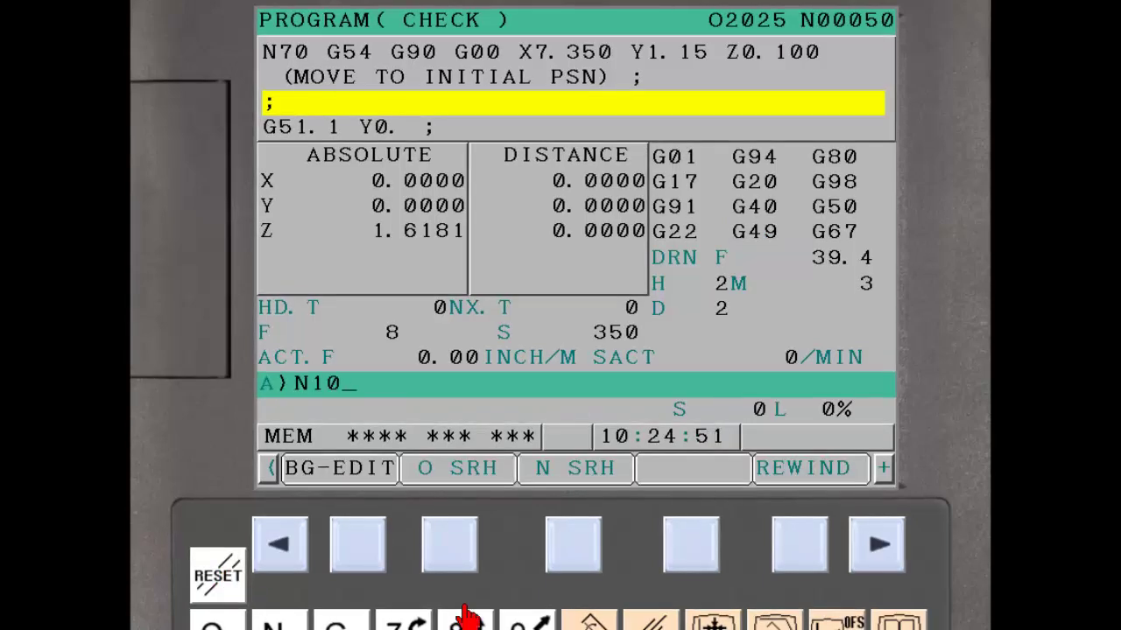
left_click(574, 546)
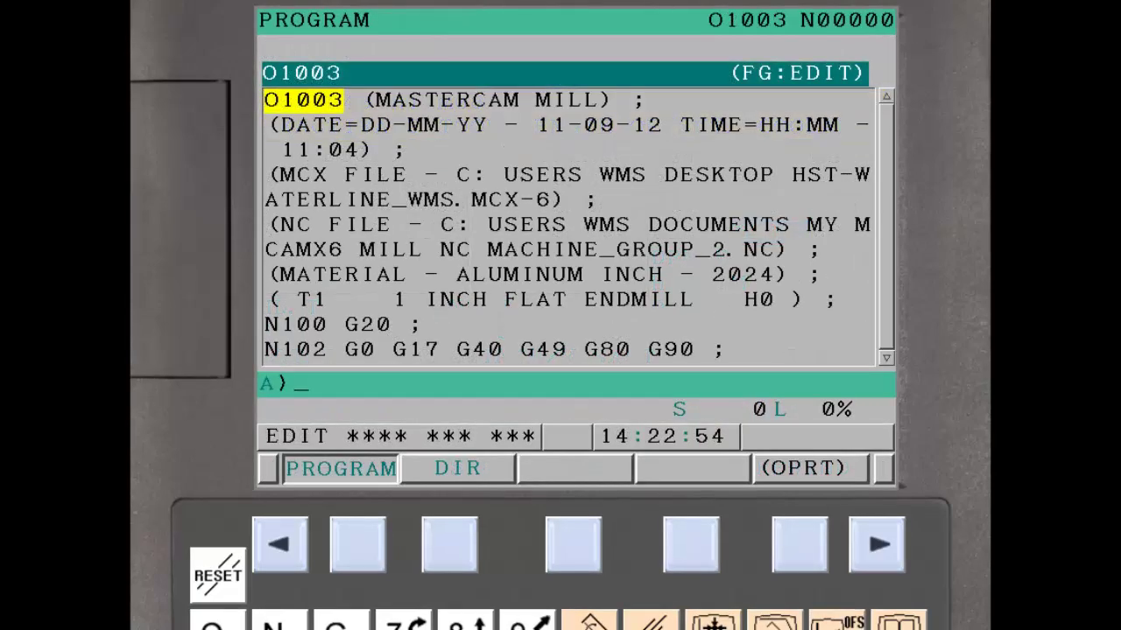
- Insert G91.1X.025; at the end of block N112 in program O1003 and display the program check screen in MEM mode
key("Page_Down")
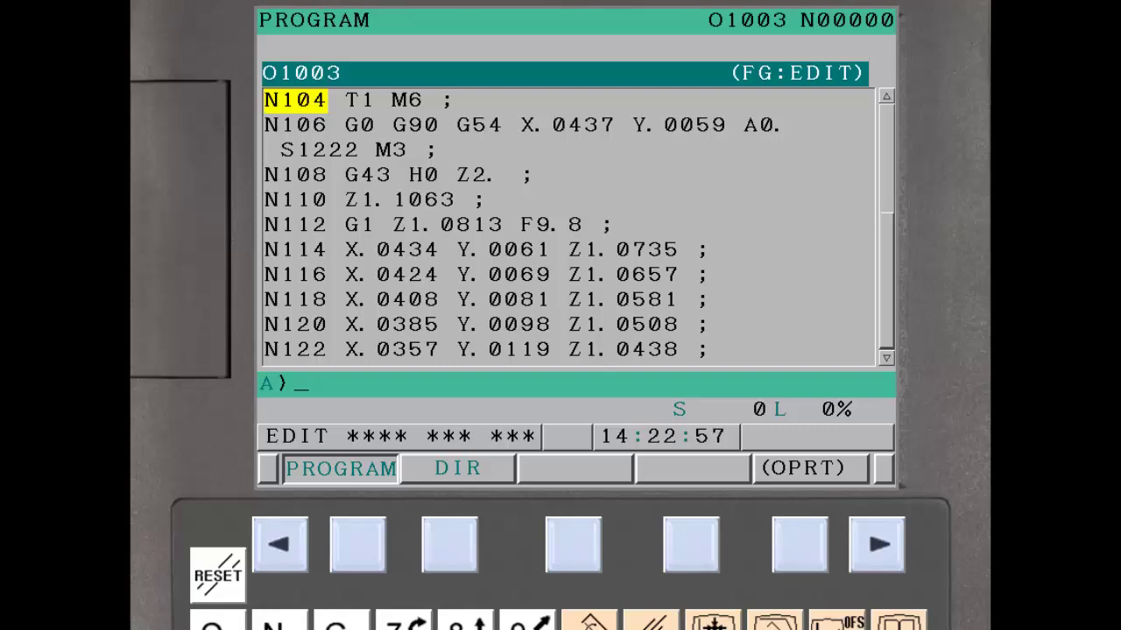
key("Down")
key("Down")
key("Down")
key("Down")
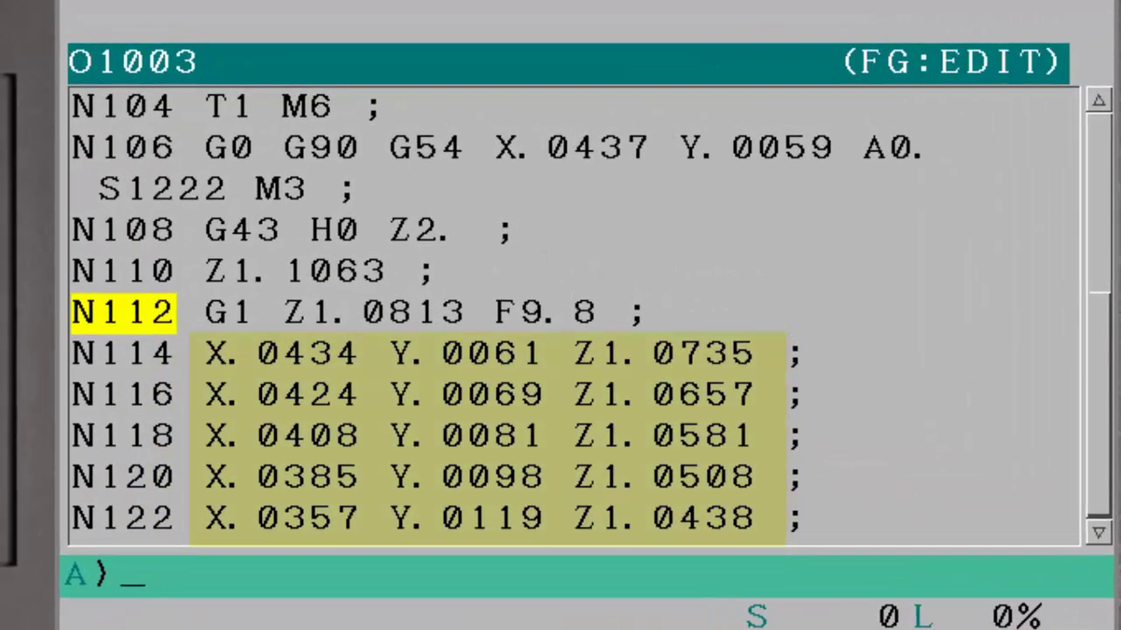
key("Right")
key("Right")
key("Right")
key("Right")
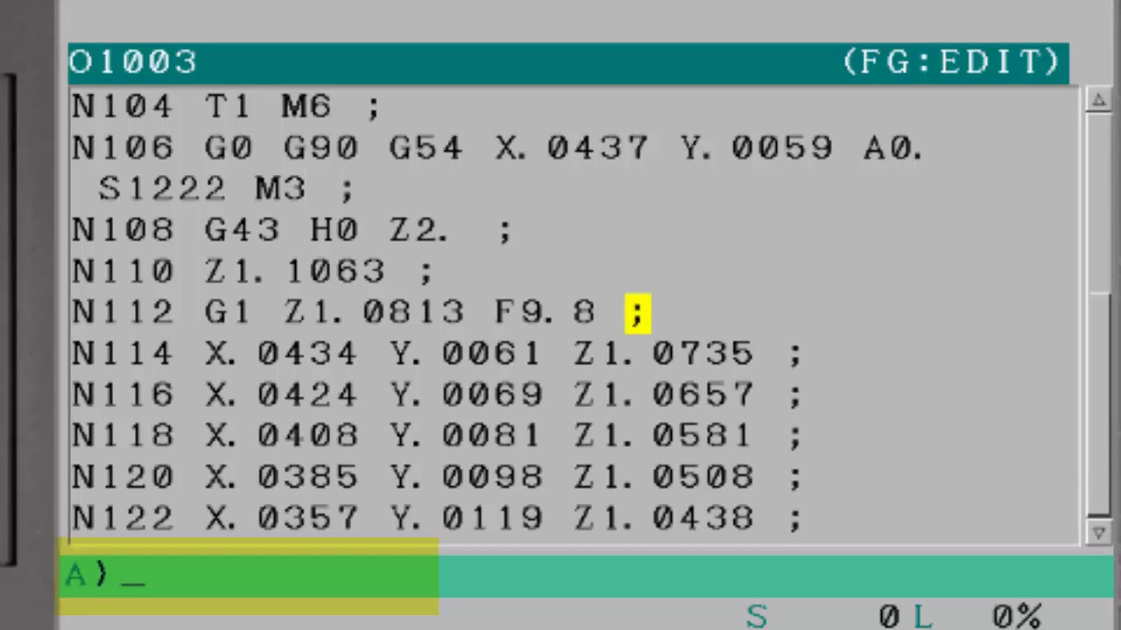
type("G9")
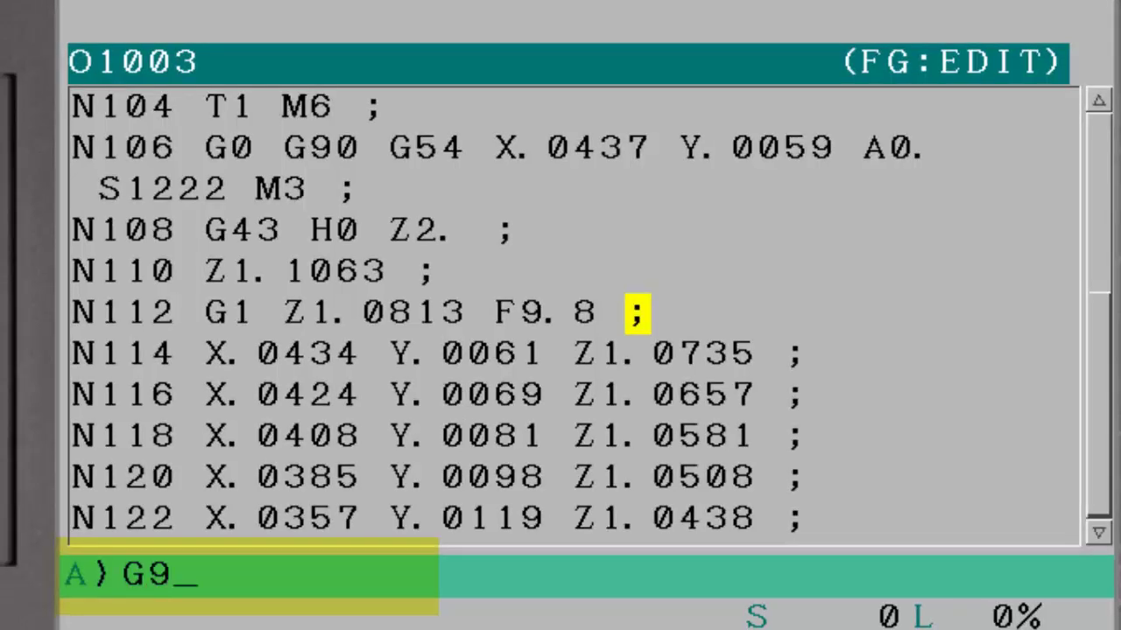
type("1.1 X.02")
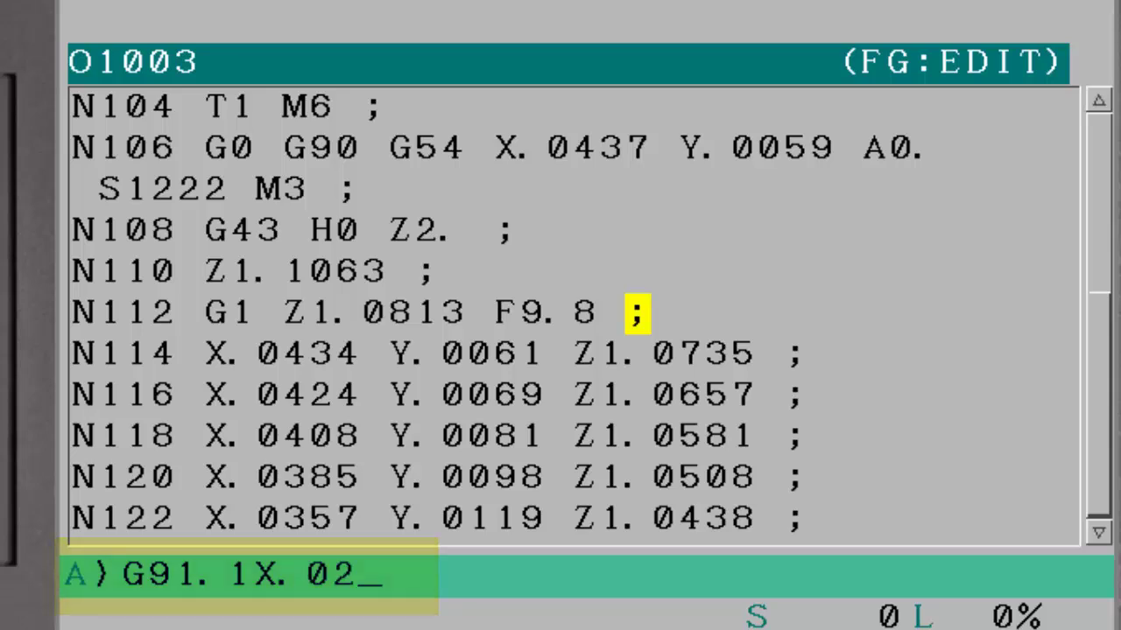
type("5 ")
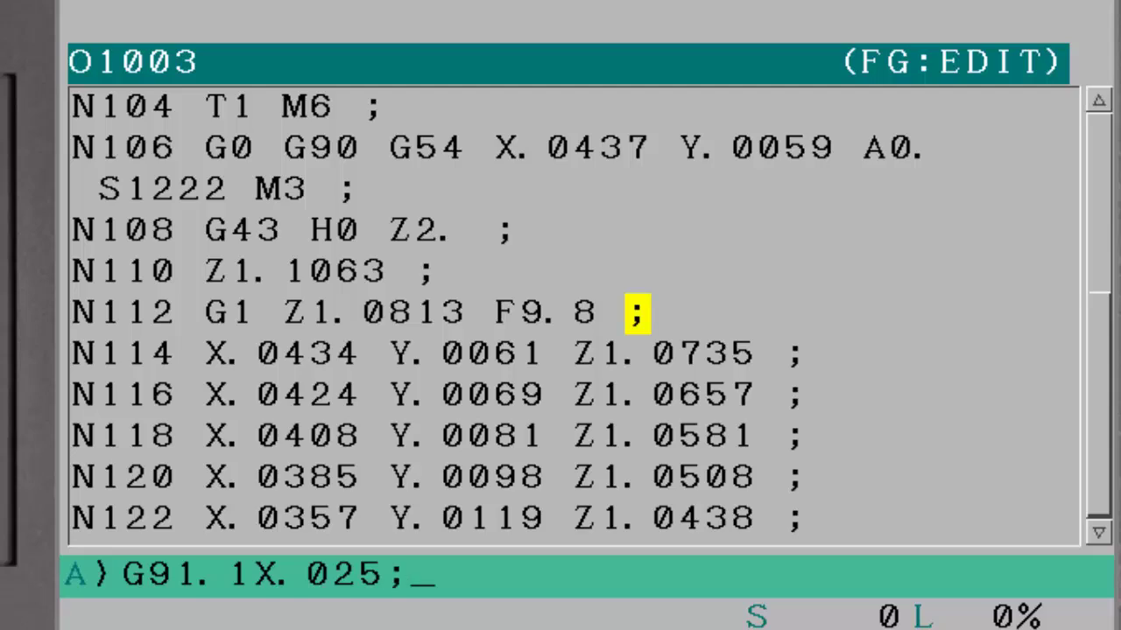
type(";")
key("Insert")
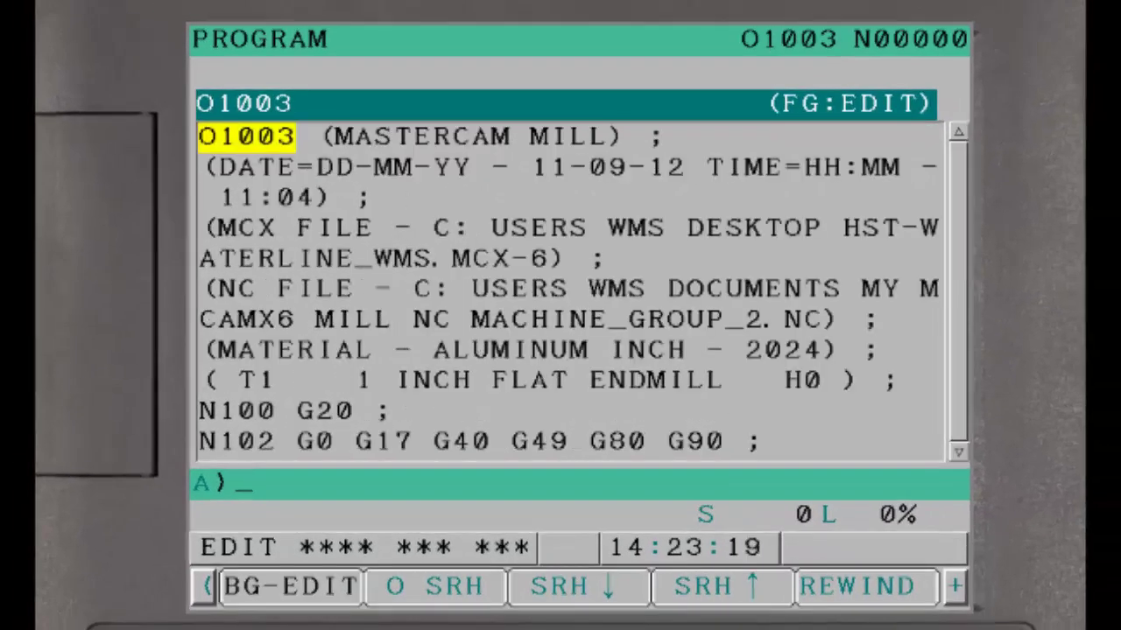
key("F1")
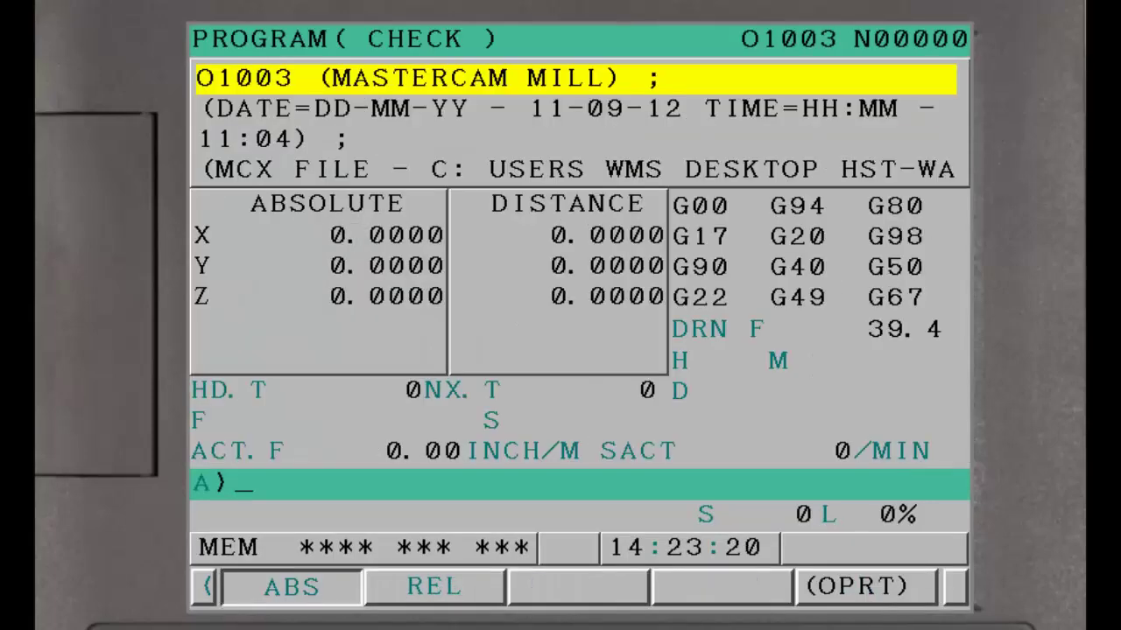